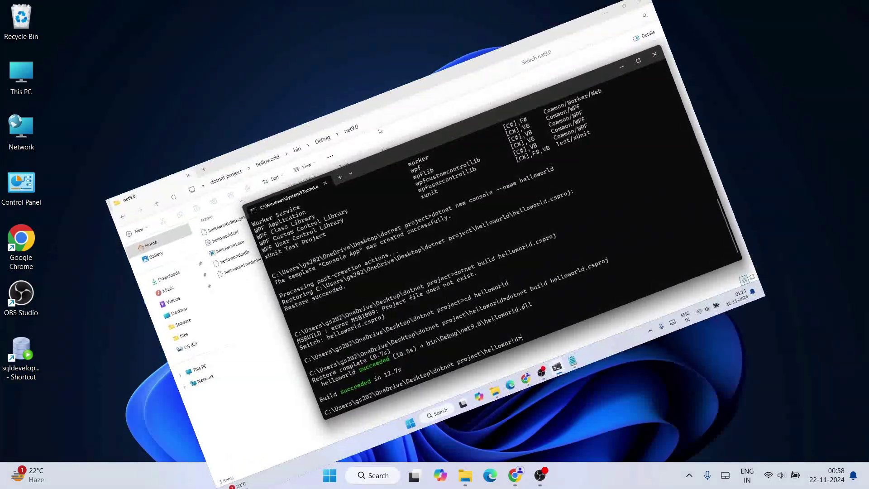
Step: Build the command cd bin\Debug\net9.0\helloworld.dll by pasting the path copied from the build output
text(cd)
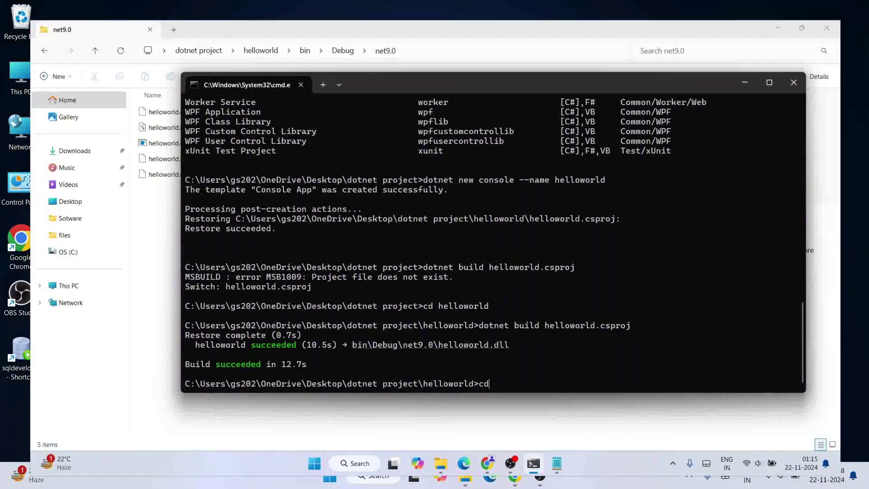
drag(509, 343, 349, 347)
right_click(349, 348)
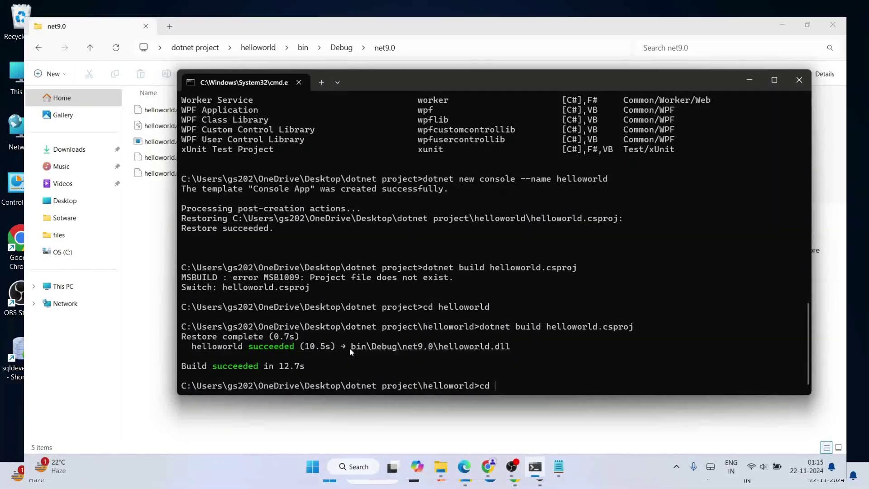
right_click(502, 385)
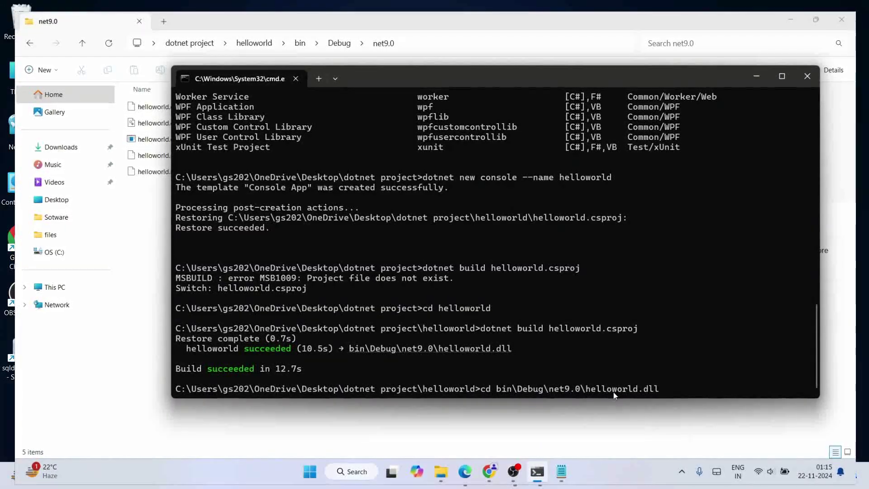
drag(686, 395, 586, 394)
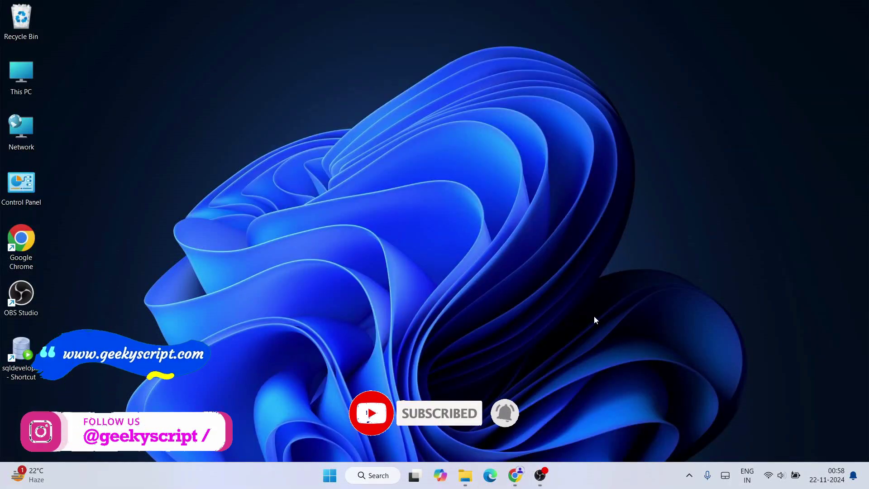
Step: Search Google for 'dotnet sdk download' in Chrome and open Microsoft's Download .NET page
click(515, 482)
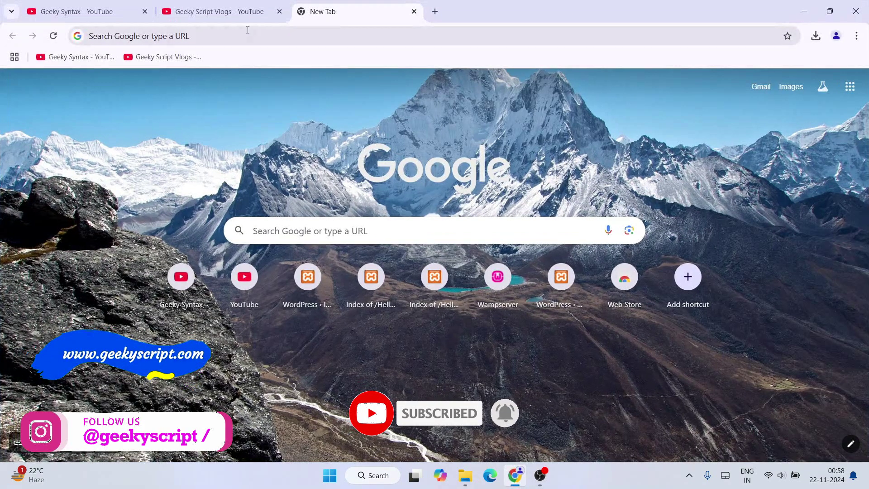
click(219, 33)
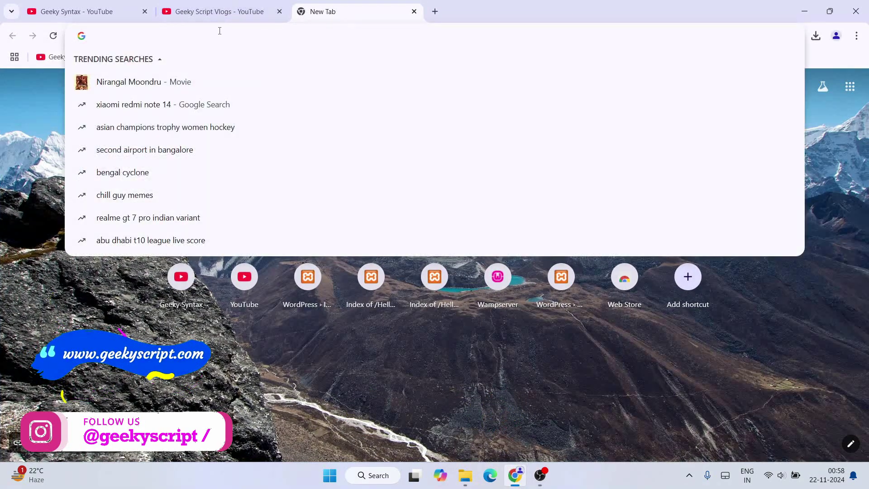
text(dotnet sdk)
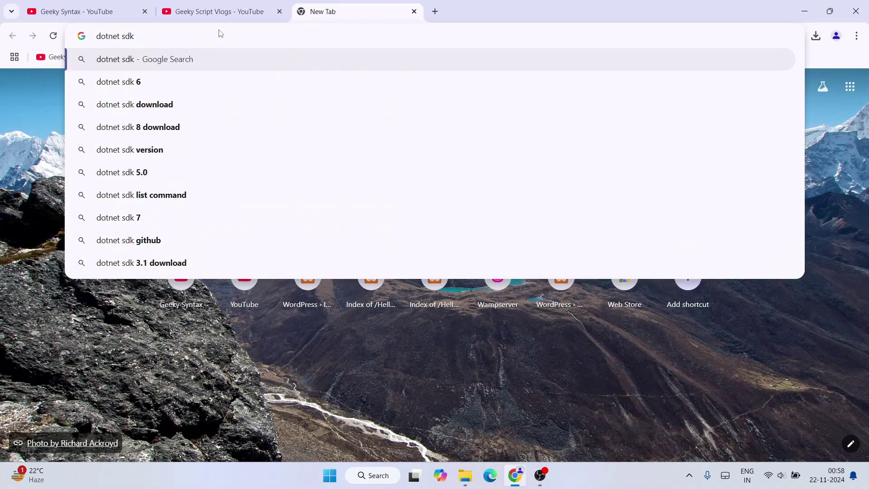
key(Down)
key(Down)
key(Return)
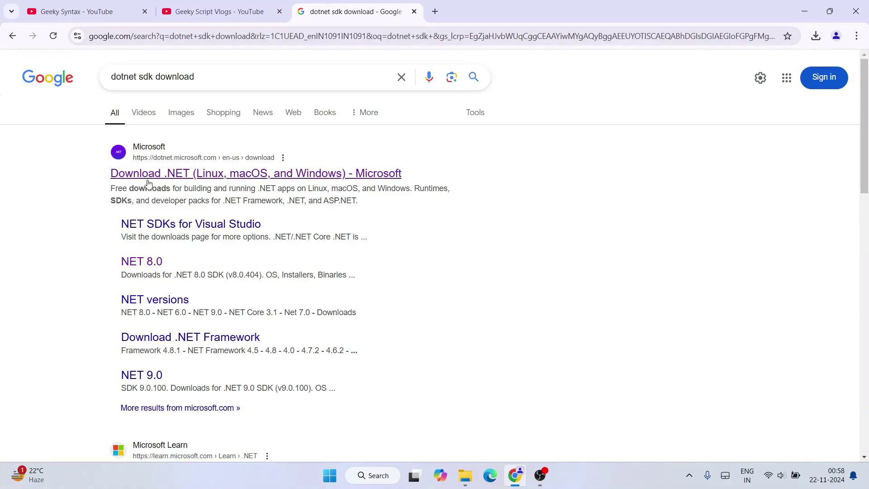
click(169, 179)
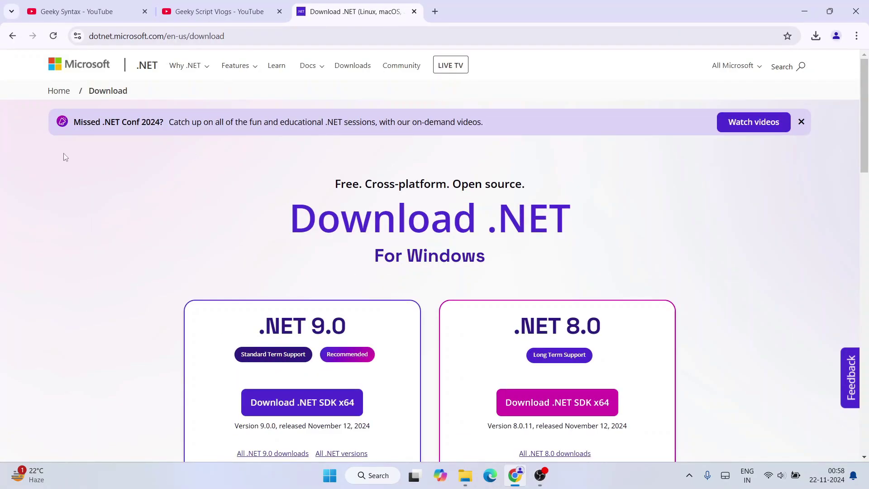
Step: Compare the .NET 9.0 and 8.0 cards, then download the .NET 9.0 SDK x64 installer
click(233, 40)
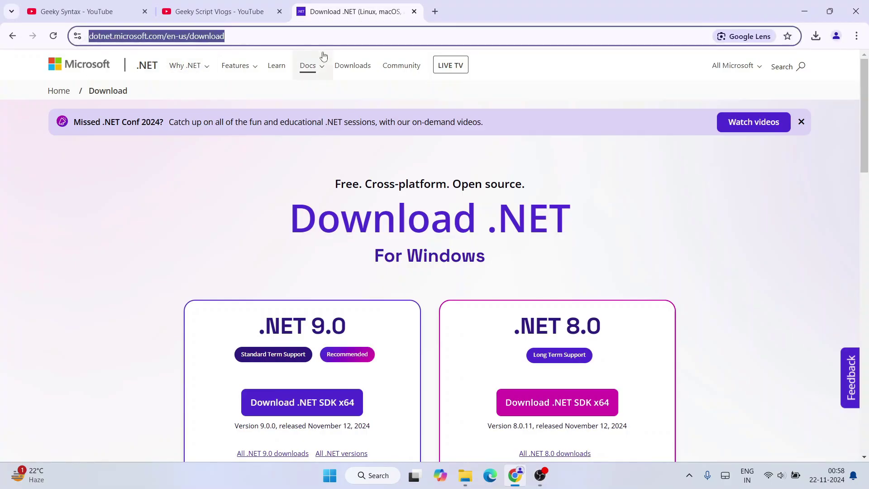
click(182, 208)
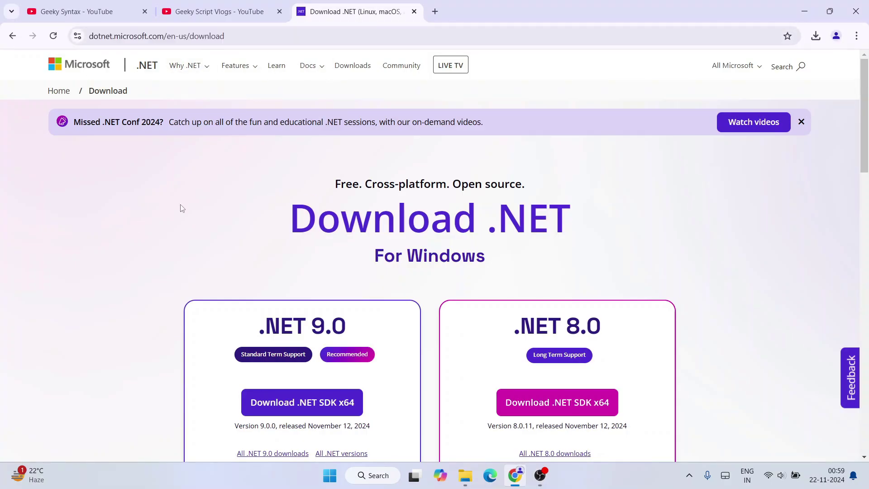
scroll(501, 176, down, 3)
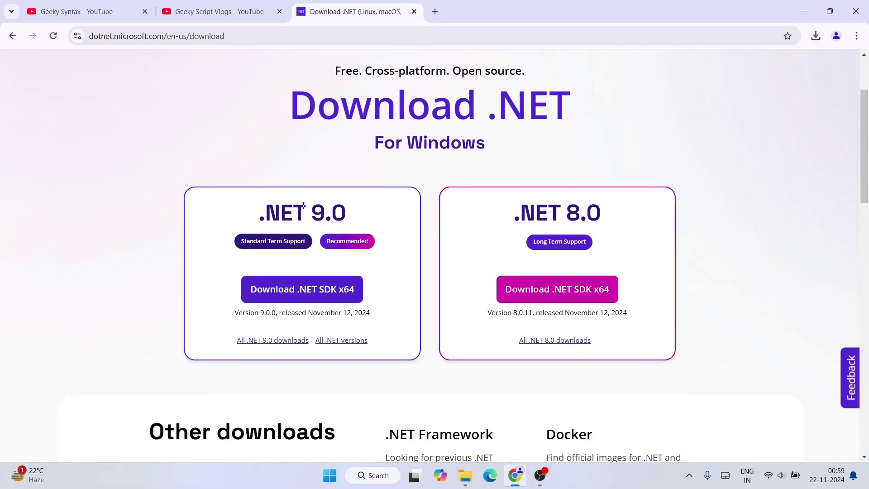
drag(268, 216, 385, 213)
click(377, 212)
drag(514, 211, 712, 211)
click(636, 204)
drag(372, 213, 174, 193)
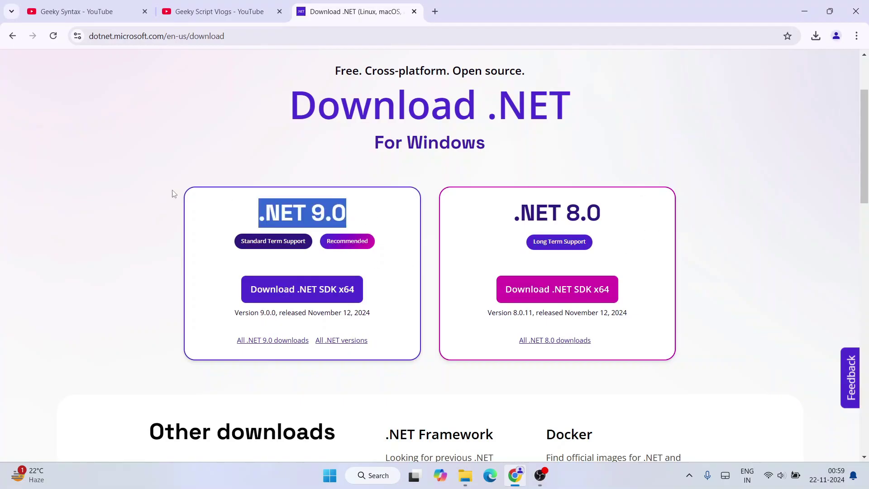
click(297, 208)
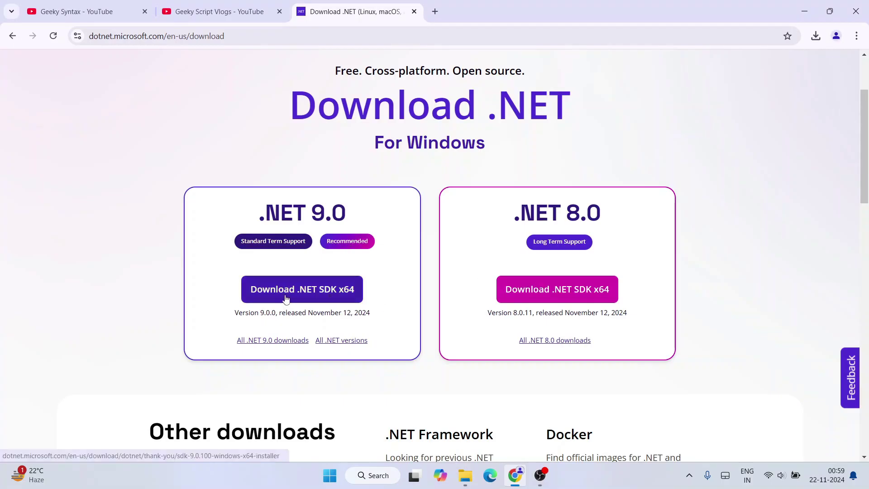
click(320, 293)
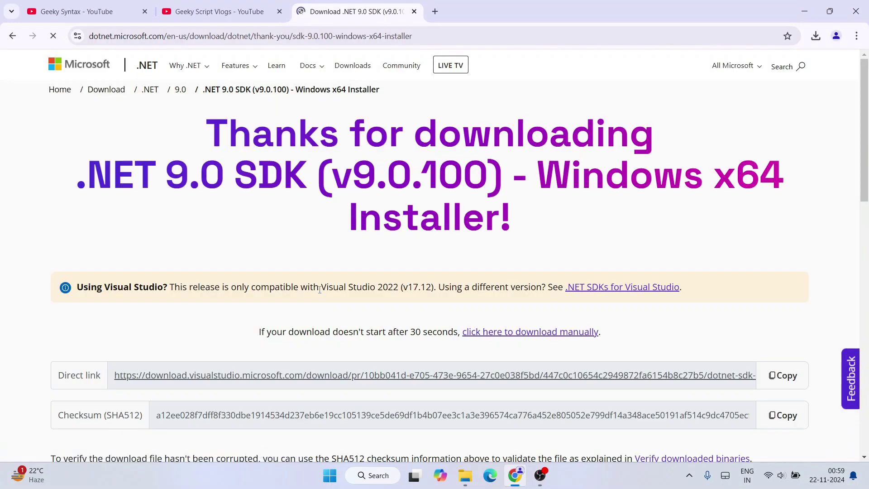
Step: Confirm the 213 MB dotnet-sdk download is done, then open Downloads\files in File Explorer
drag(236, 144, 683, 181)
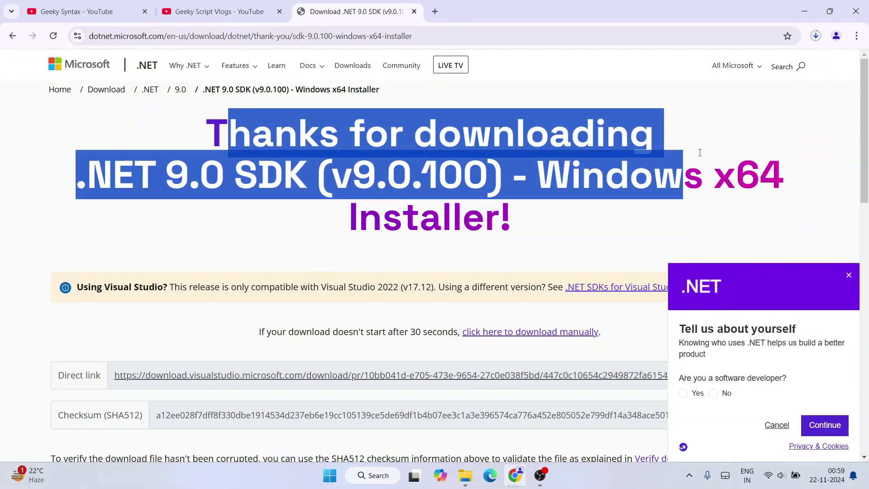
click(815, 36)
mouse_move(748, 93)
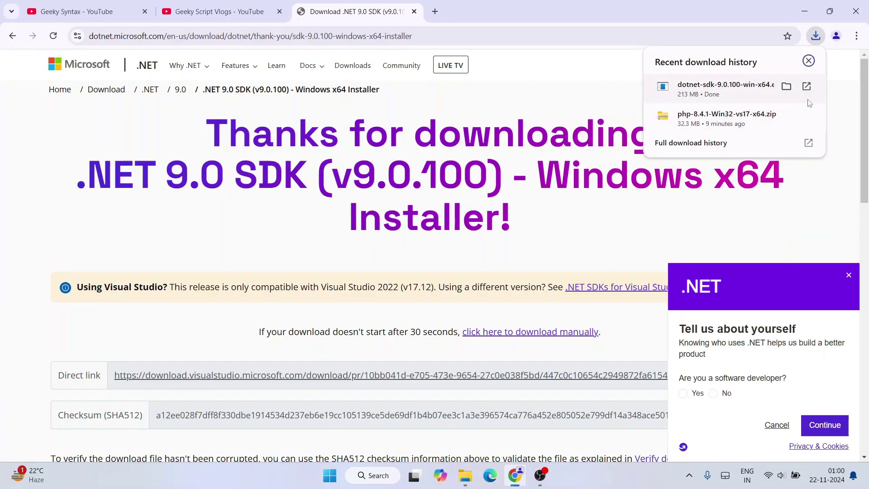
click(804, 11)
click(465, 475)
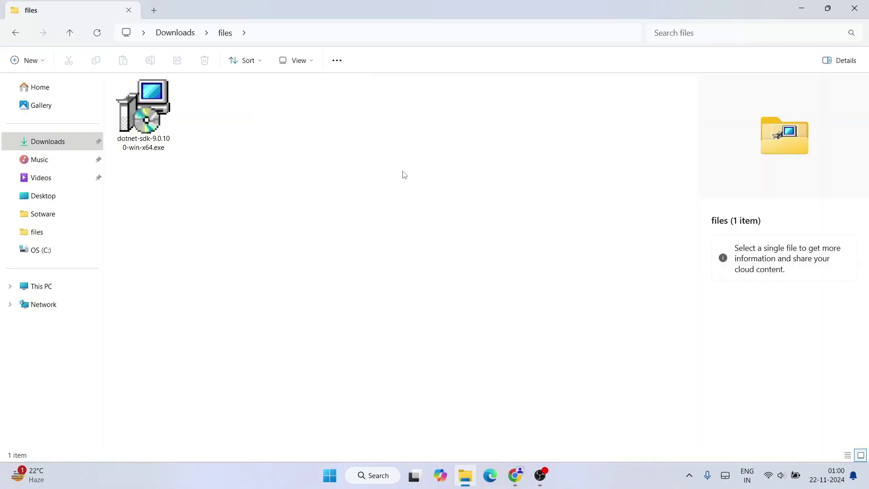
Step: Run dotnet-sdk-9.0.100-win-x64.exe and start installing the .NET SDK 9.0.100
click(168, 111)
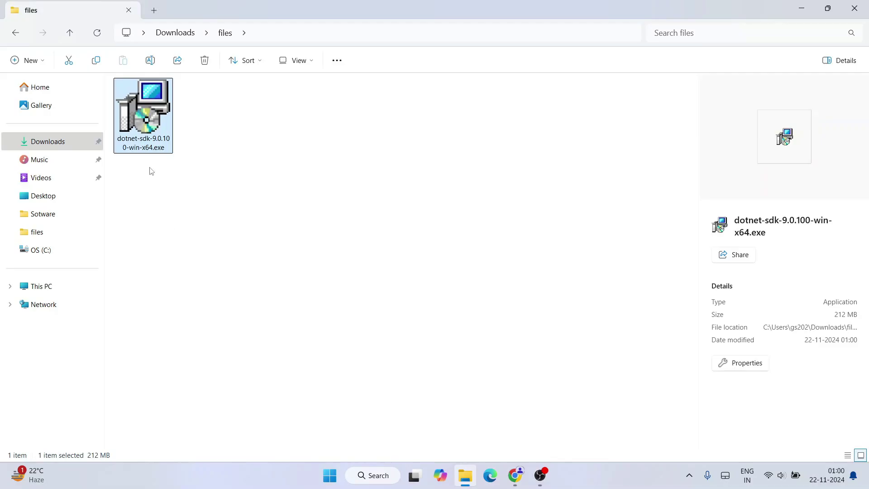
double_click(159, 120)
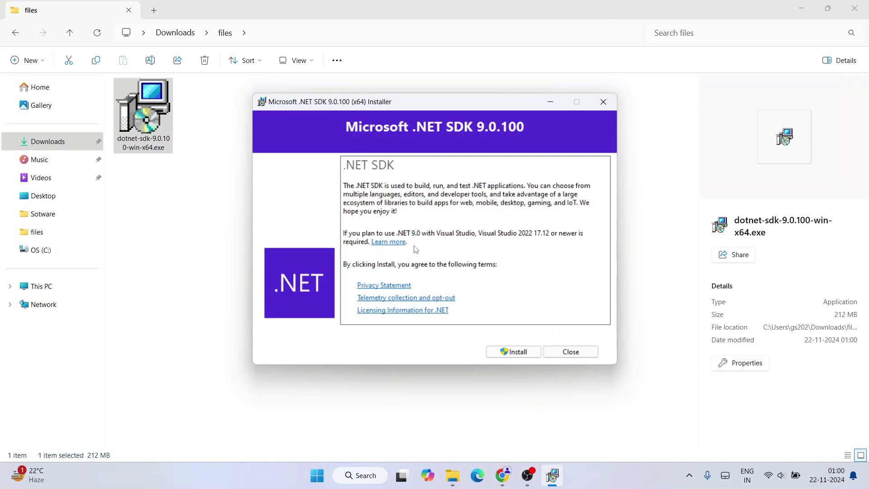
click(516, 351)
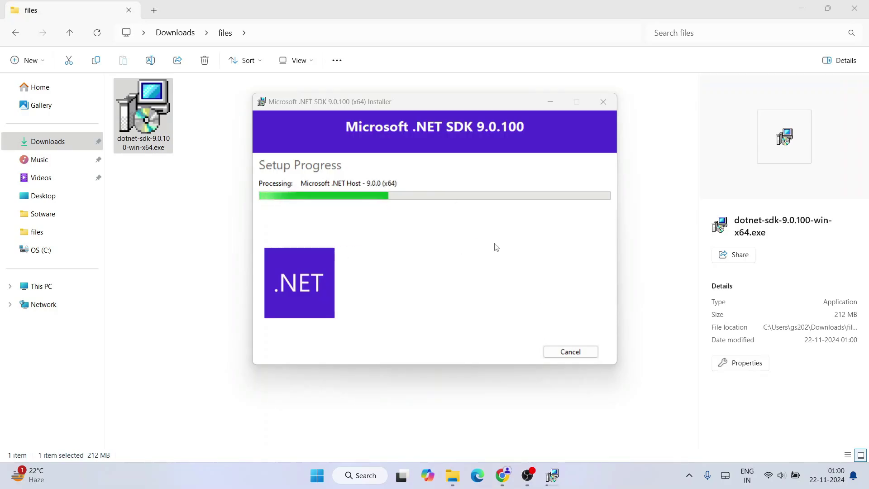
click(503, 477)
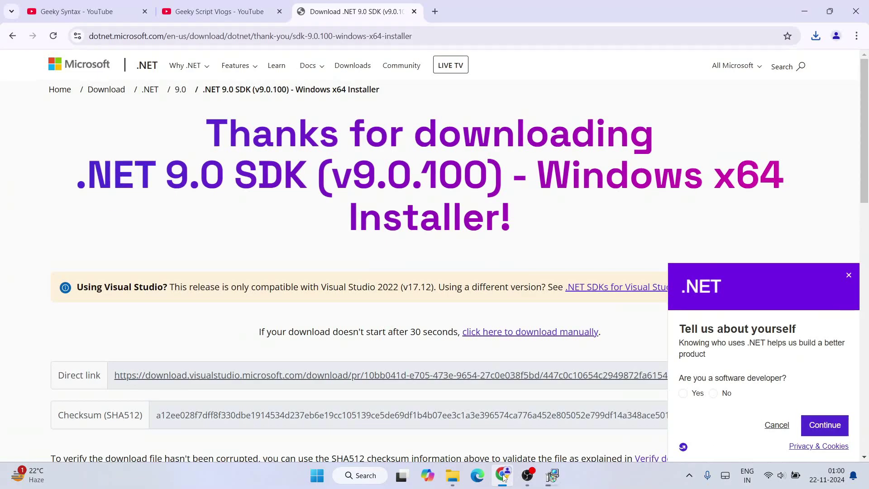
Step: Scroll through the Geeky Syntax channel's videos page
click(91, 8)
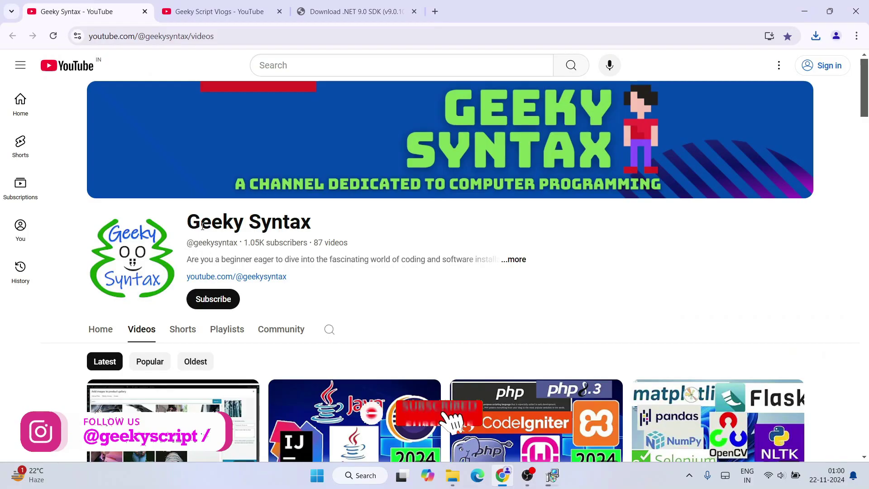
drag(201, 222, 352, 225)
scroll(354, 225, down, 10)
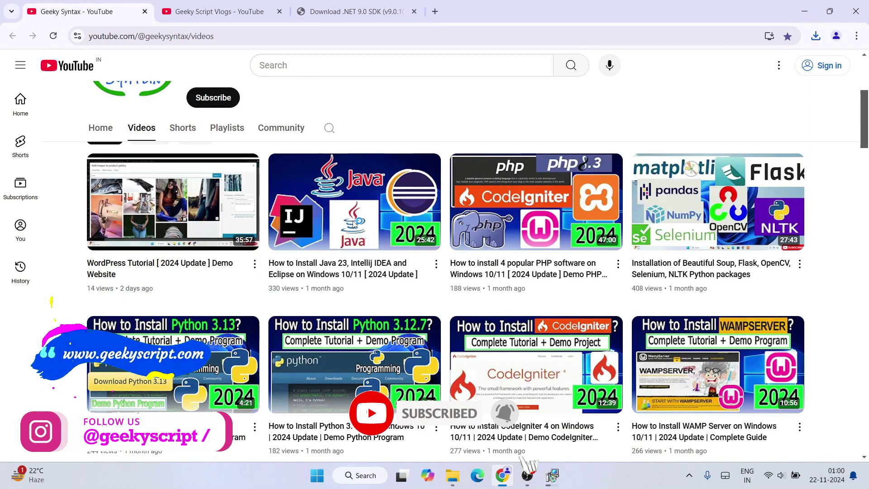
scroll(353, 225, down, 15)
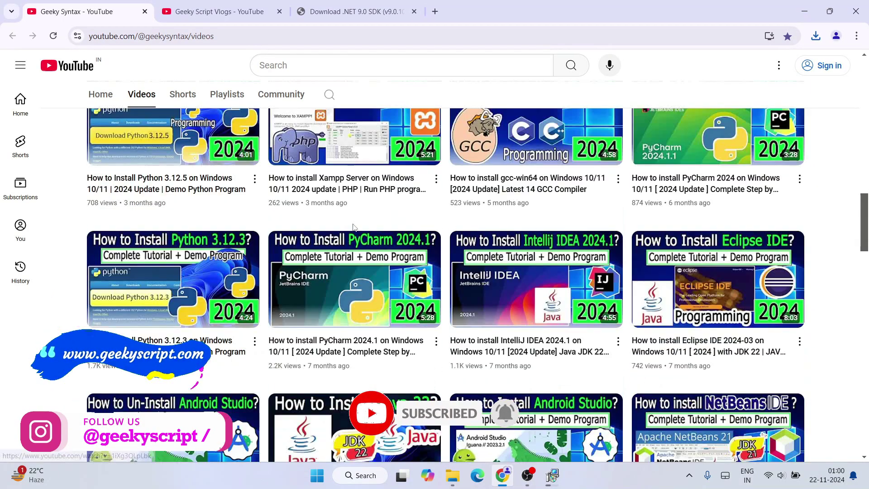
scroll(353, 232, up, 10)
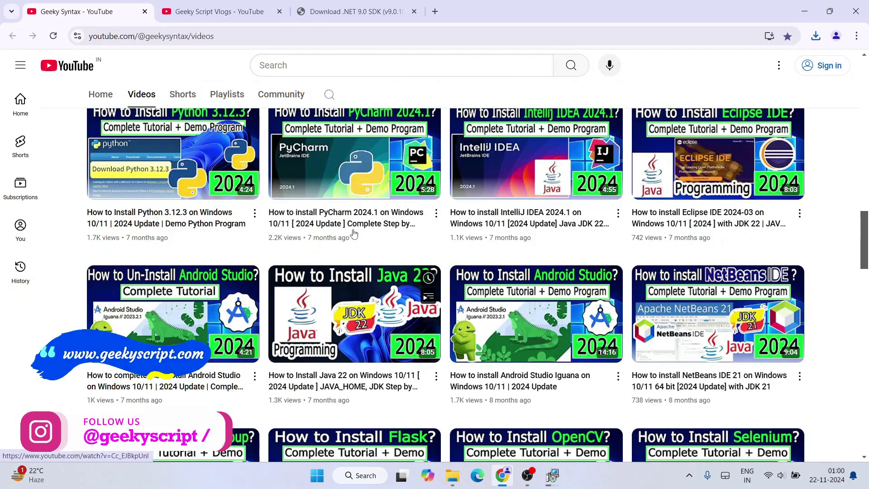
scroll(354, 233, up, 15)
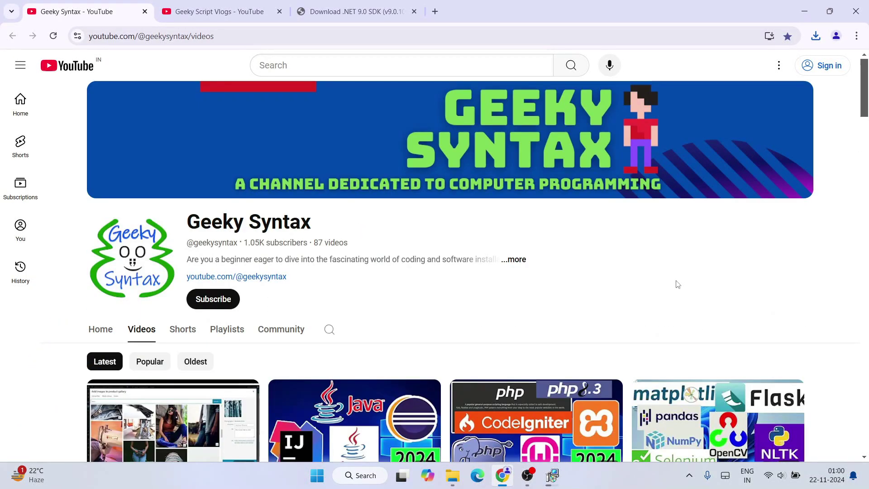
scroll(678, 284, down, 7)
scroll(675, 263, up, 6)
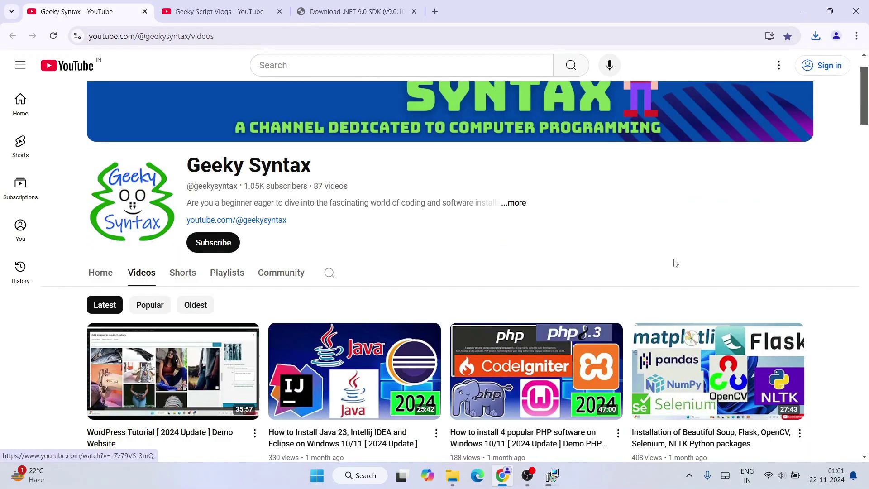
scroll(675, 263, up, 2)
Step: Look at the Geeky Script Vlogs channel, then return to Geeky Syntax
key(ctrl+Tab)
drag(211, 222, 453, 223)
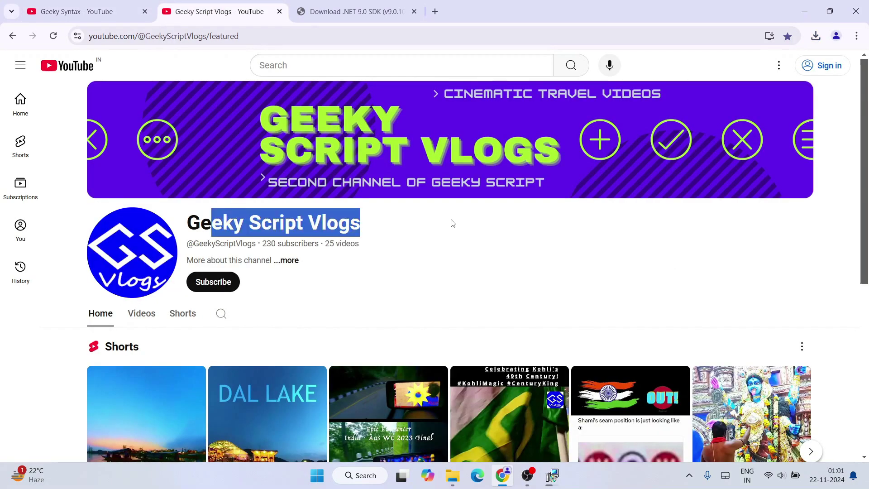
click(402, 228)
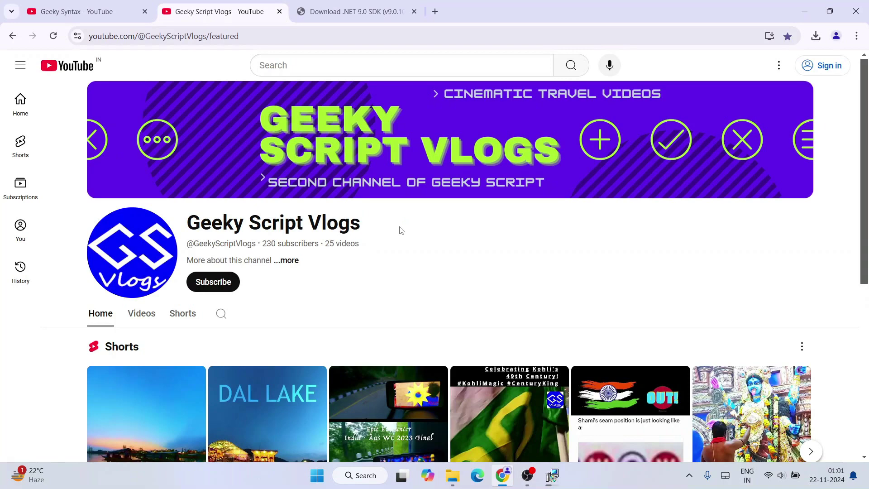
click(129, 12)
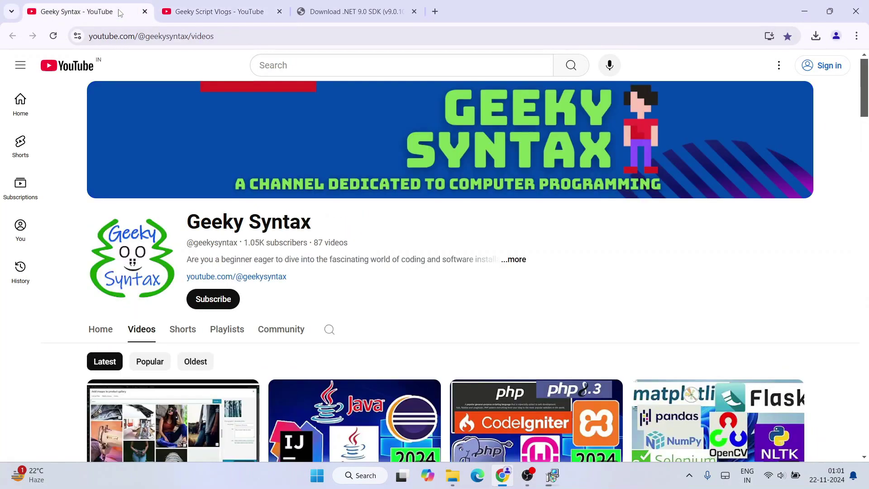
click(804, 12)
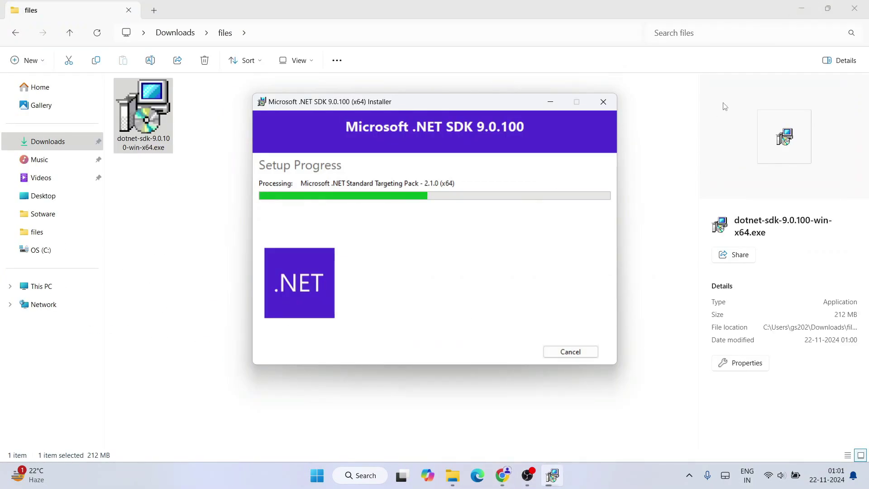
Step: Check the installer's success message for SDK 9.0.100 and close it
click(801, 9)
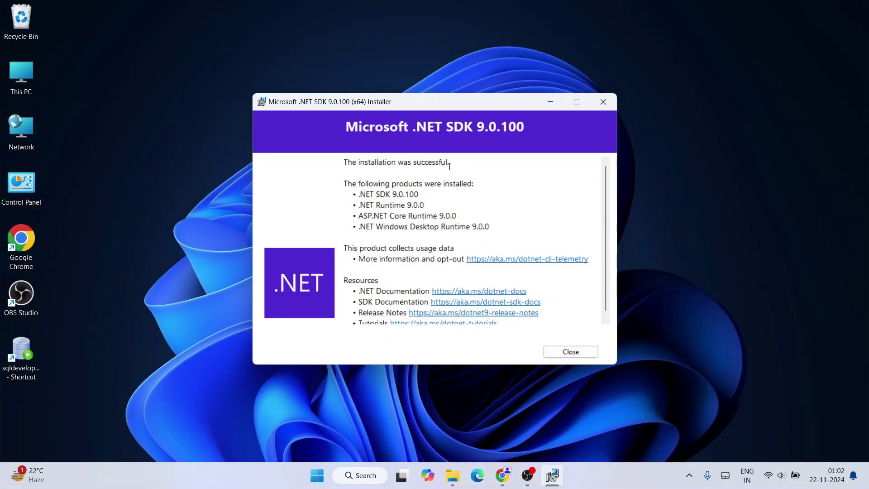
drag(377, 164, 503, 169)
click(499, 186)
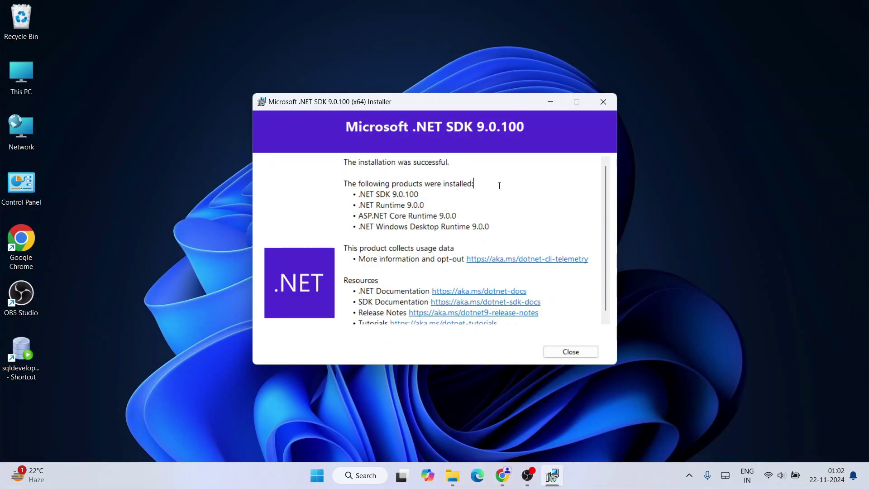
click(568, 353)
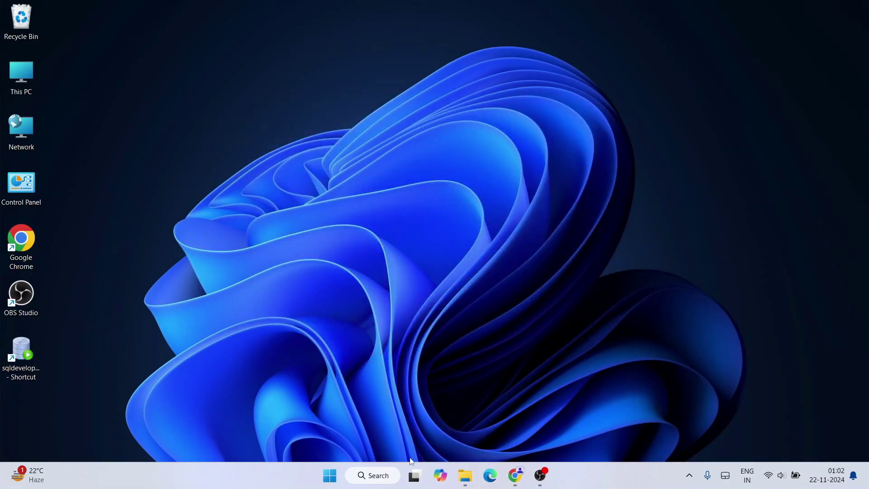
click(390, 479)
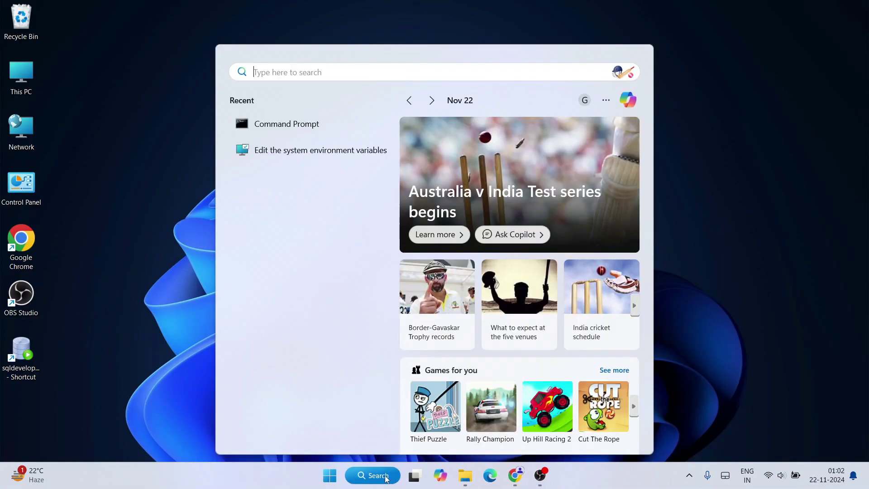
Step: Open Command Prompt from Windows search and scroll up through the dotnet --info output
text(cmd)
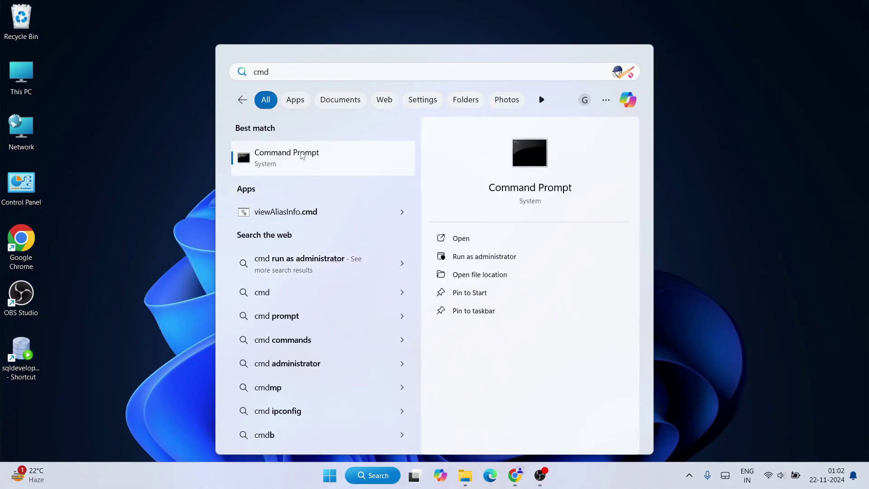
click(303, 156)
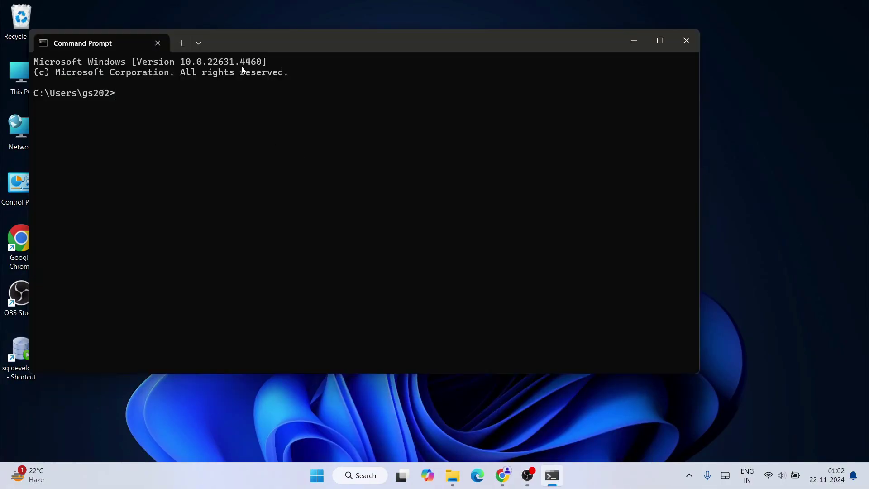
drag(252, 47, 353, 47)
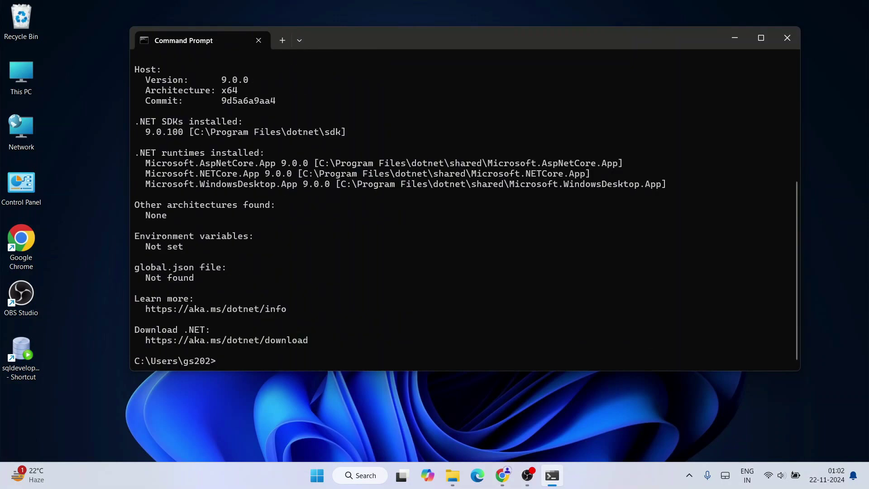
scroll(332, 254, up, 6)
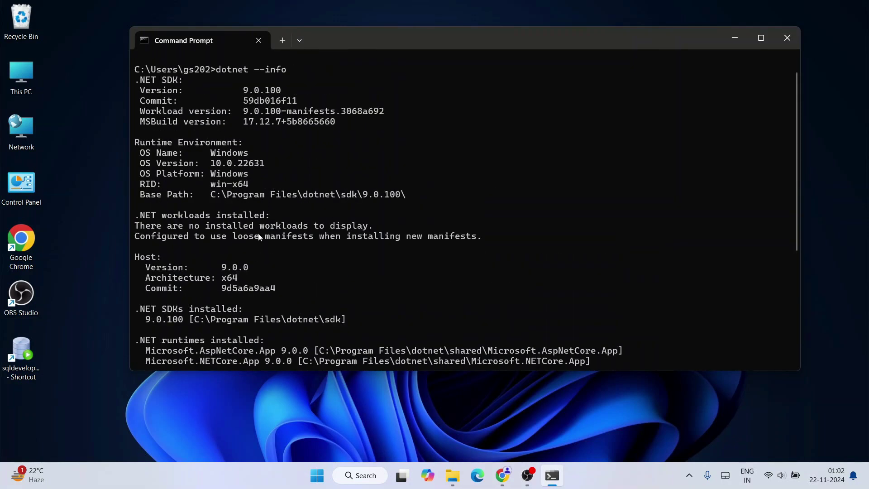
scroll(260, 238, up, 1)
Step: Highlight host runtime 9.0.0 and SDK 9.0.100 in the dotnet --info report, then close the window
drag(150, 290, 275, 295)
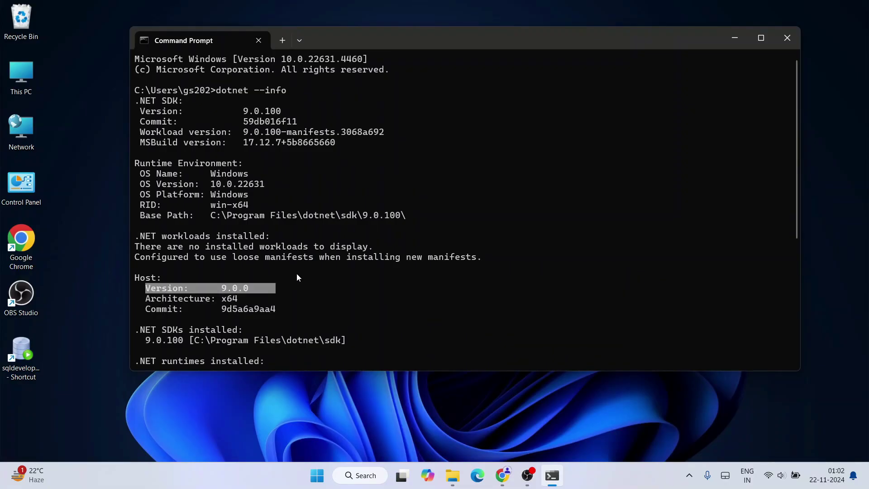
drag(140, 111, 295, 117)
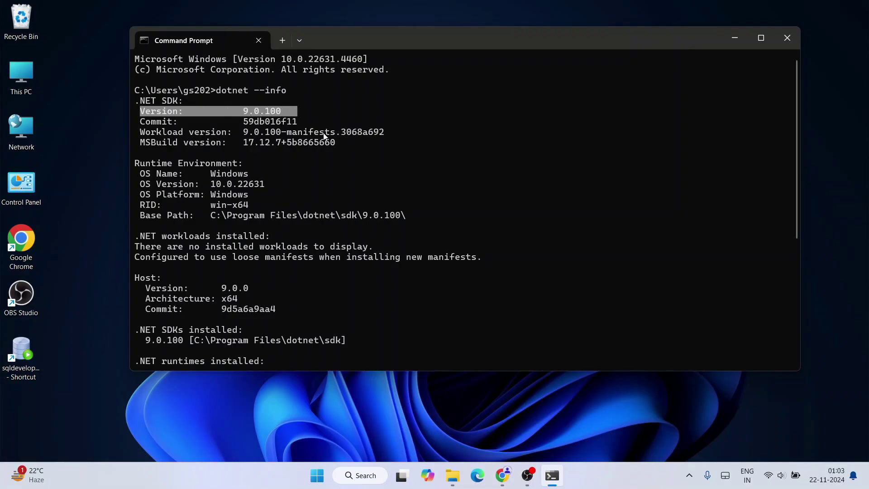
drag(290, 89, 220, 94)
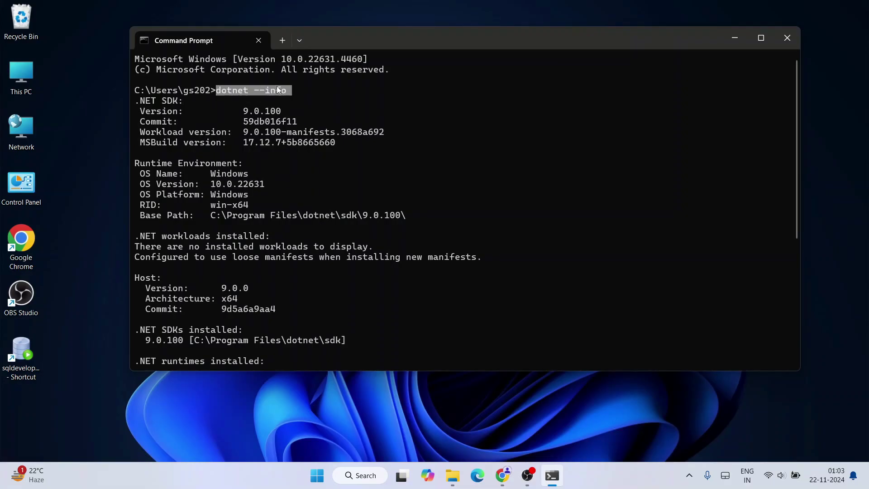
key(ctrl+c)
drag(140, 111, 344, 335)
click(338, 247)
scroll(365, 142, down, 7)
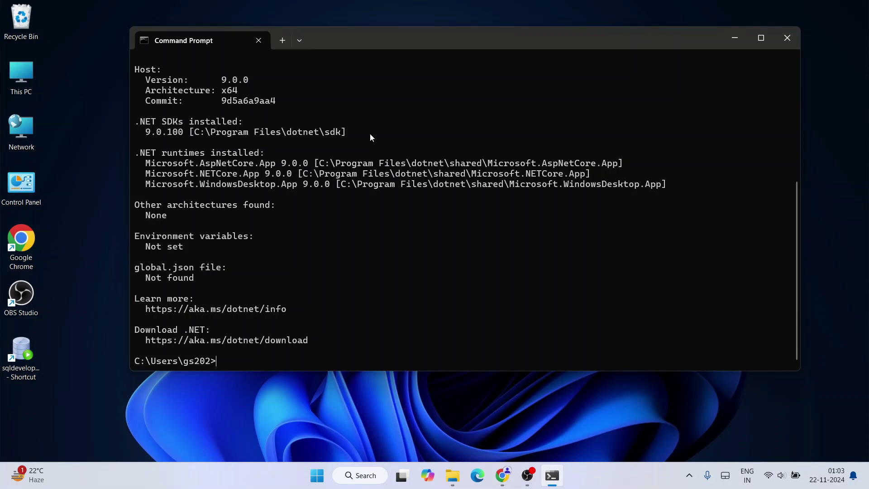
click(798, 38)
Step: Create a new desktop folder named 'dotnet project'
right_click(149, 28)
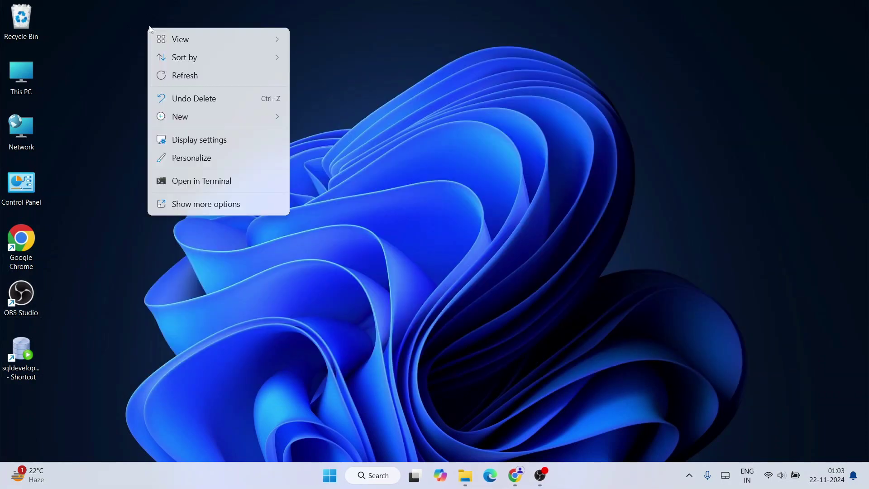
mouse_move(183, 118)
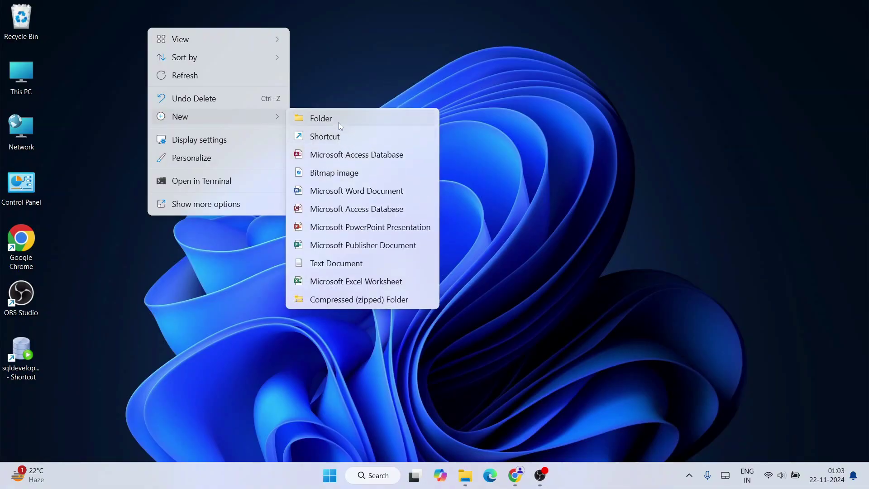
click(339, 122)
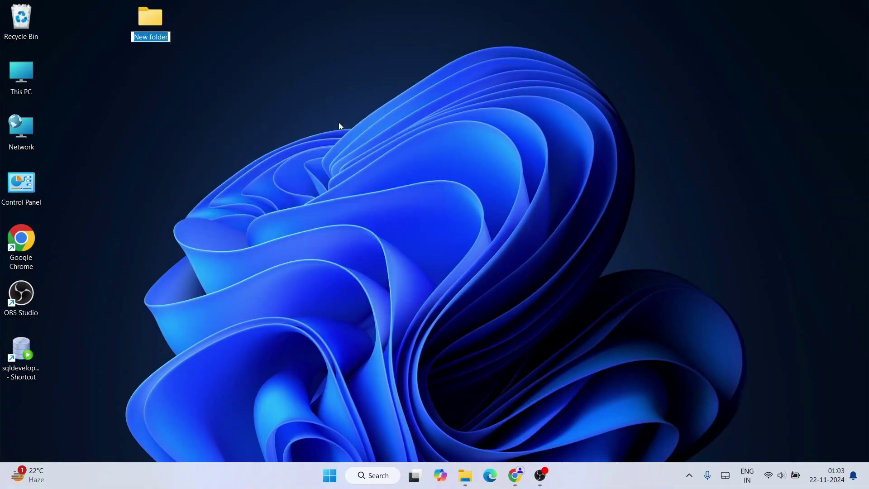
text(dotnet project)
key(Return)
key(Return)
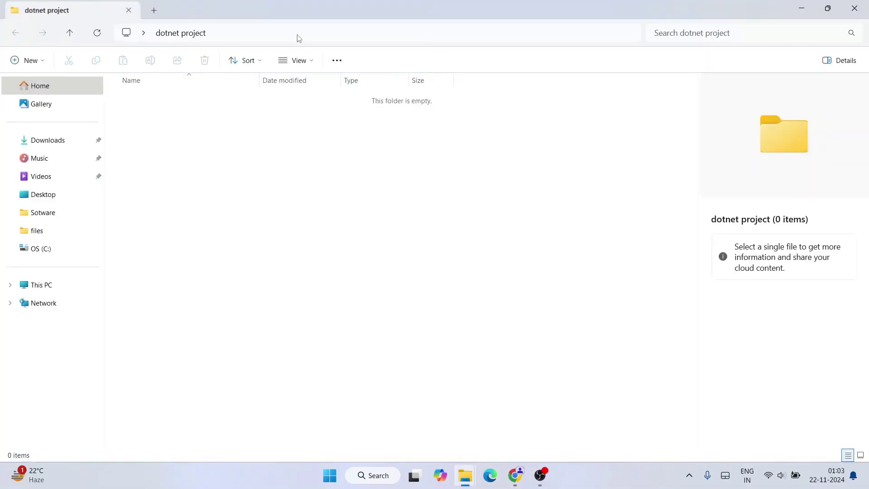
Step: Launch cmd from the dotnet project folder's address bar and reposition the new window
click(351, 37)
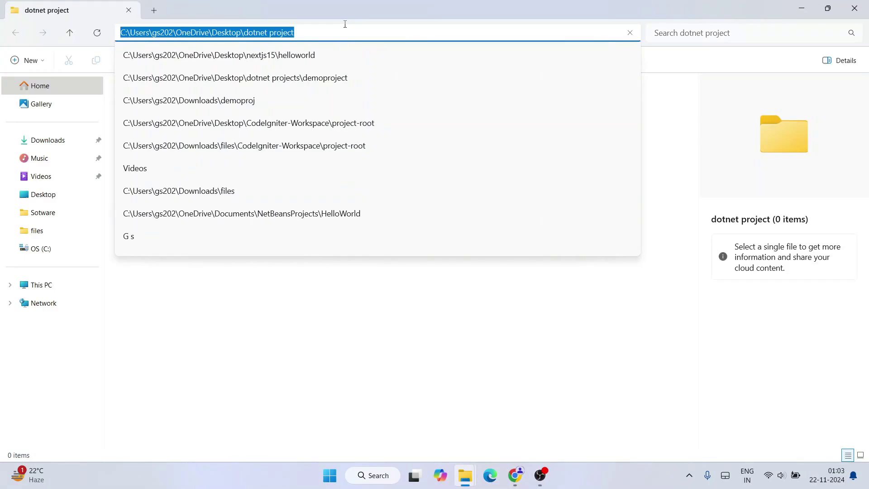
text(cmd)
key(Return)
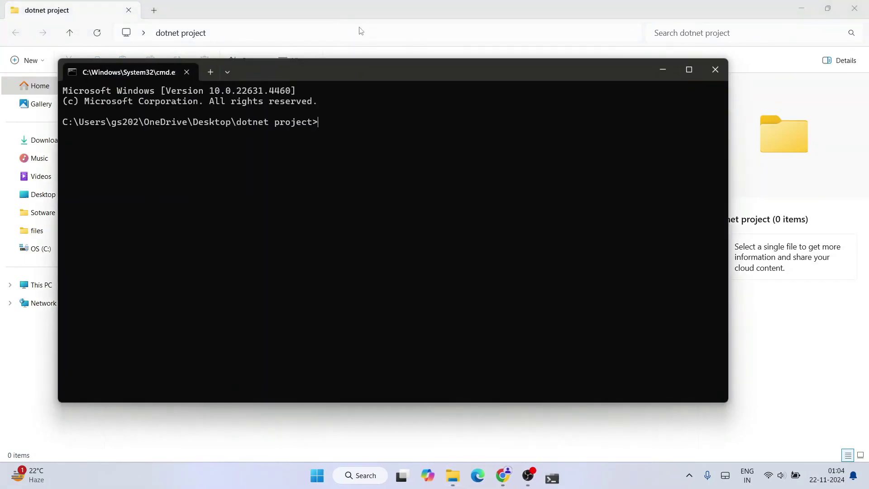
drag(282, 73, 398, 112)
drag(332, 156, 444, 162)
click(370, 159)
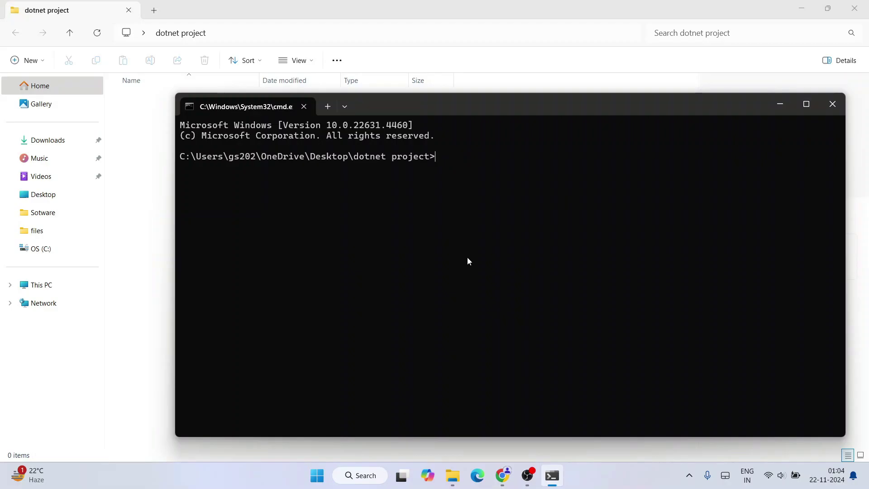
Step: Run dotnet new list and maximize the window to view the installed templates
text(dotnet new list)
key(Return)
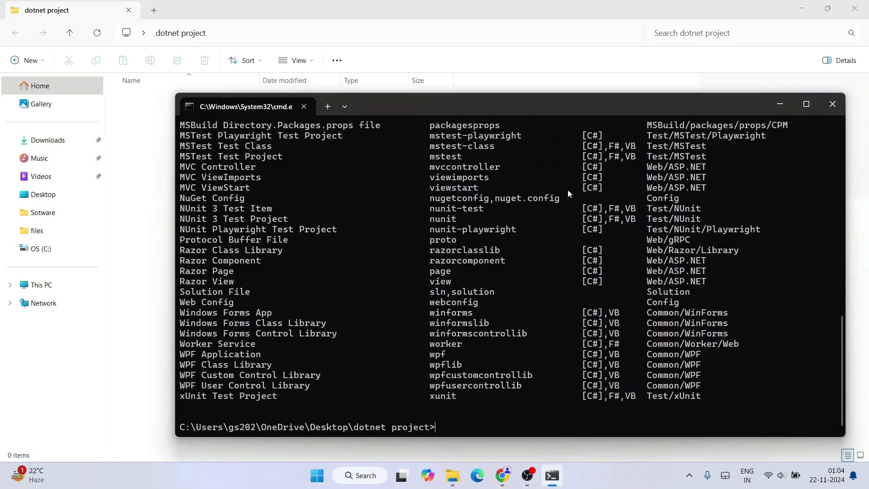
scroll(517, 296, up, 5)
scroll(517, 296, up, 4)
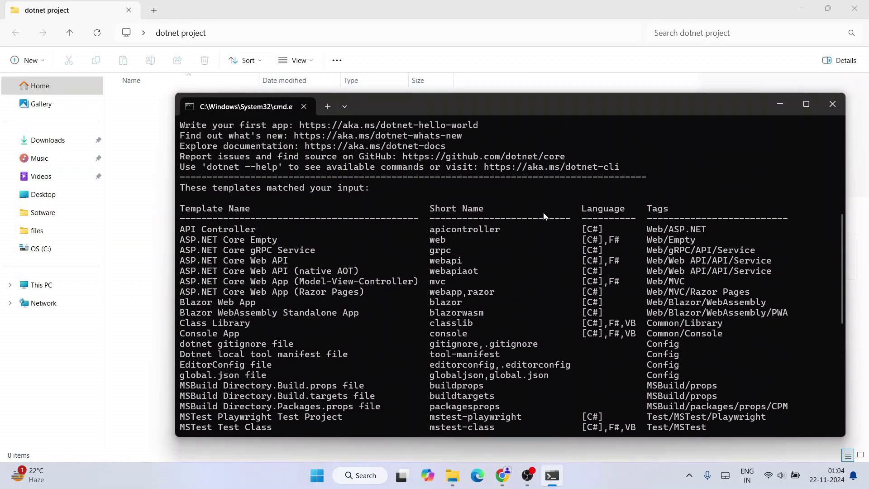
click(804, 109)
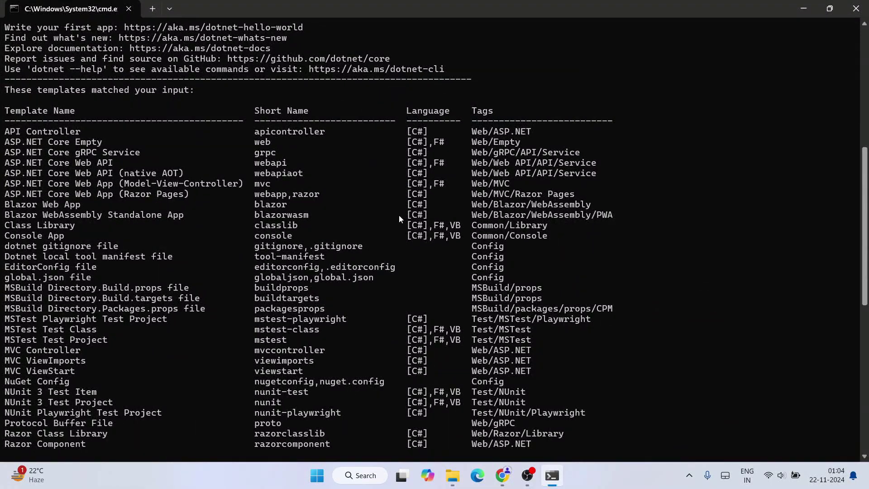
scroll(300, 211, up, 4)
scroll(301, 211, down, 2)
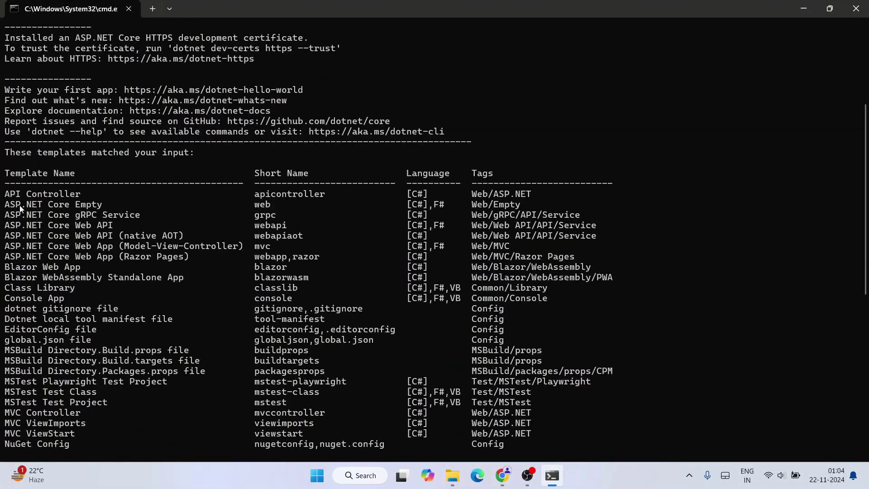
scroll(18, 204, down, 1)
Step: Highlight the API Controller, ASP.NET Core Empty and Console App template rows
drag(8, 163, 181, 226)
right_click(192, 251)
scroll(211, 261, down, 3)
scroll(204, 297, down, 4)
scroll(211, 289, up, 4)
scroll(210, 293, up, 3)
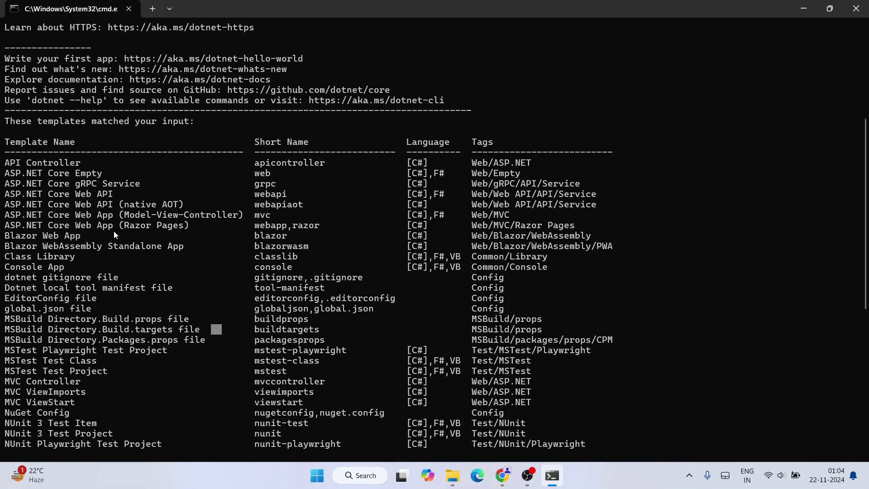
drag(5, 164, 117, 166)
drag(6, 175, 128, 171)
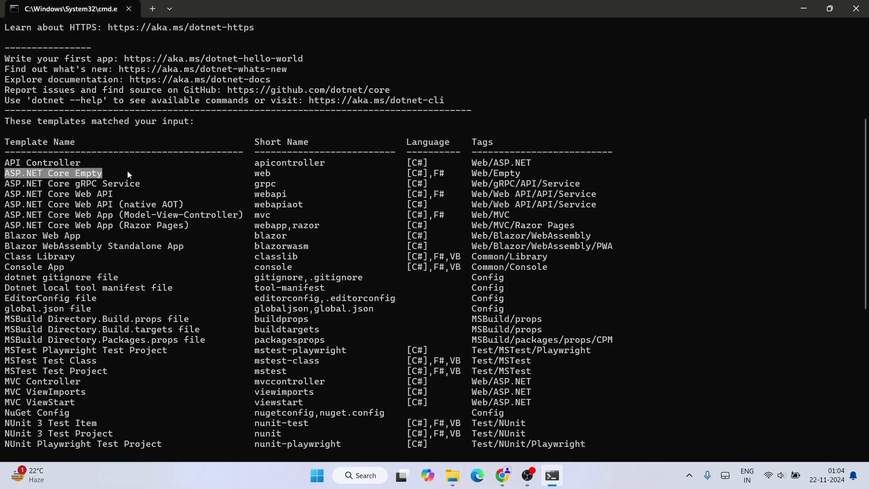
click(70, 172)
scroll(153, 174, down, 1)
drag(37, 173, 188, 173)
scroll(125, 242, down, 2)
drag(6, 173, 85, 178)
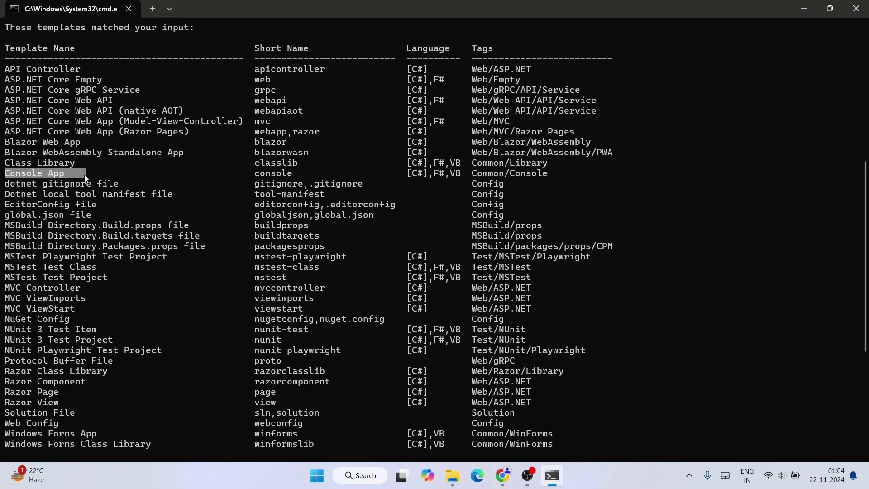
Step: Highlight the first two template rows and the MVC Controller row with its short name
scroll(115, 230, down, 5)
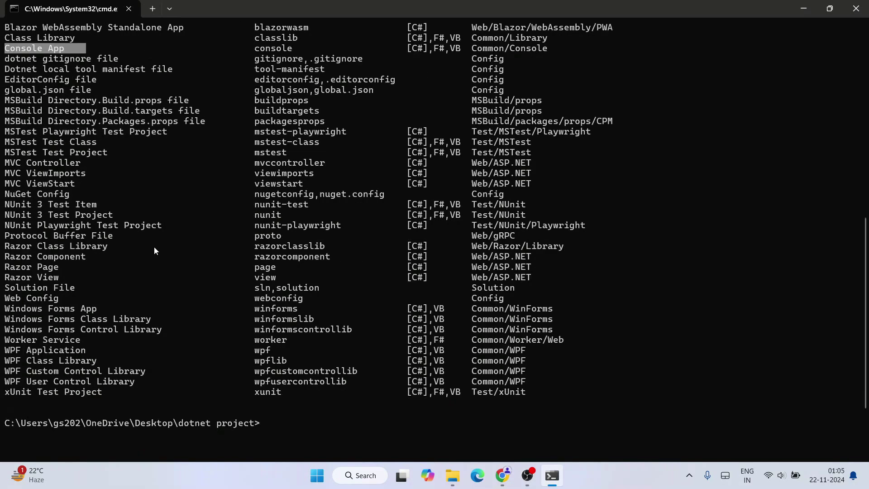
scroll(155, 248, up, 6)
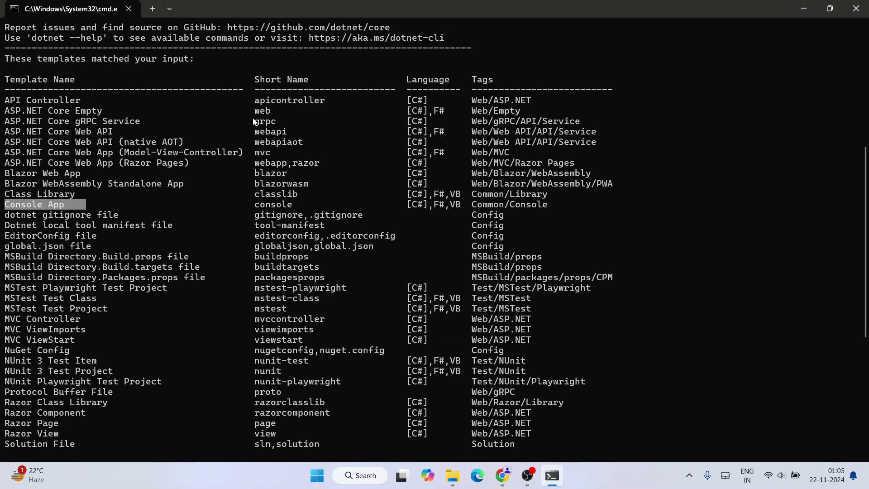
drag(260, 102, 387, 113)
click(321, 196)
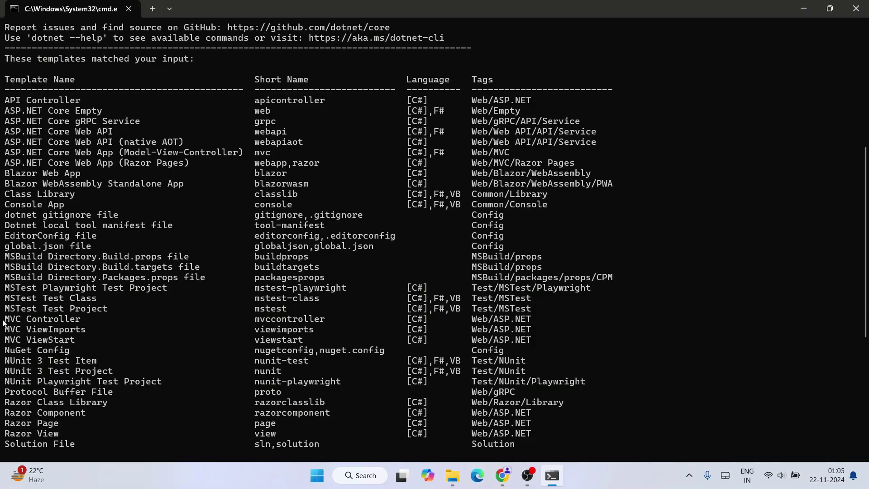
drag(5, 319, 79, 322)
click(80, 322)
drag(4, 321, 294, 322)
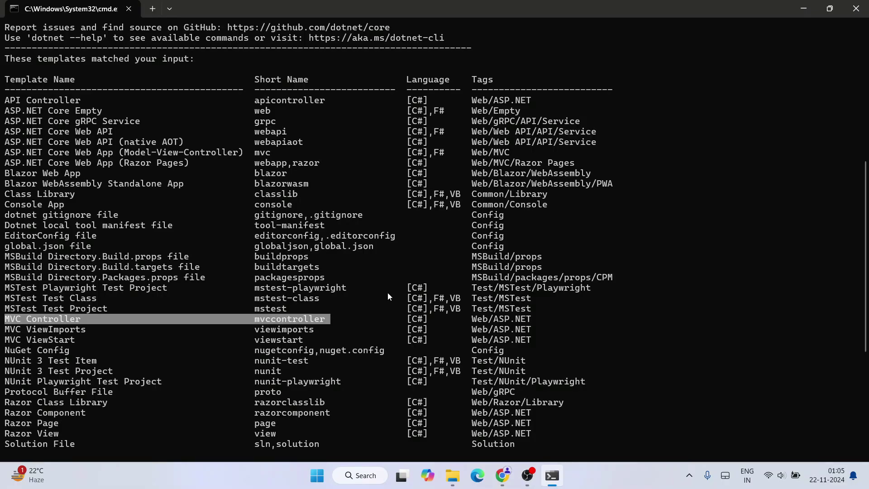
Step: Copy the webconfig template's short name and start a new dotnet new command
scroll(387, 292, down, 2)
scroll(388, 292, down, 1)
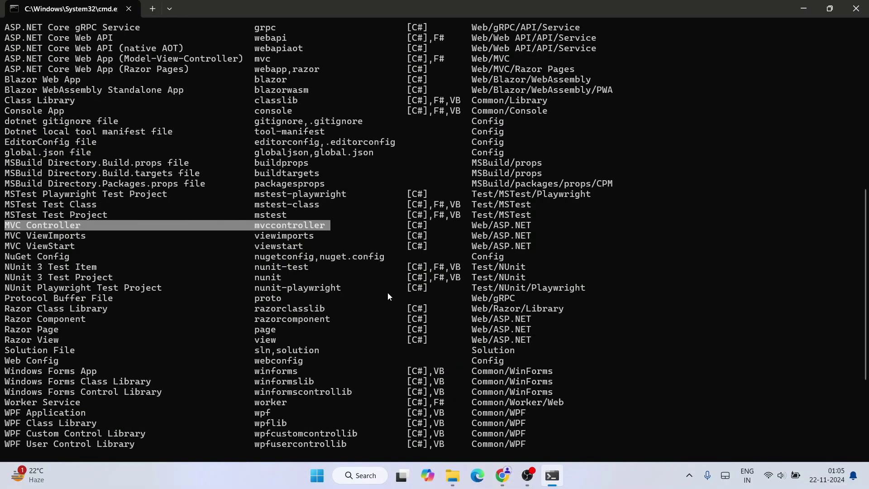
scroll(387, 292, down, 3)
scroll(117, 327, up, 7)
scroll(118, 328, down, 6)
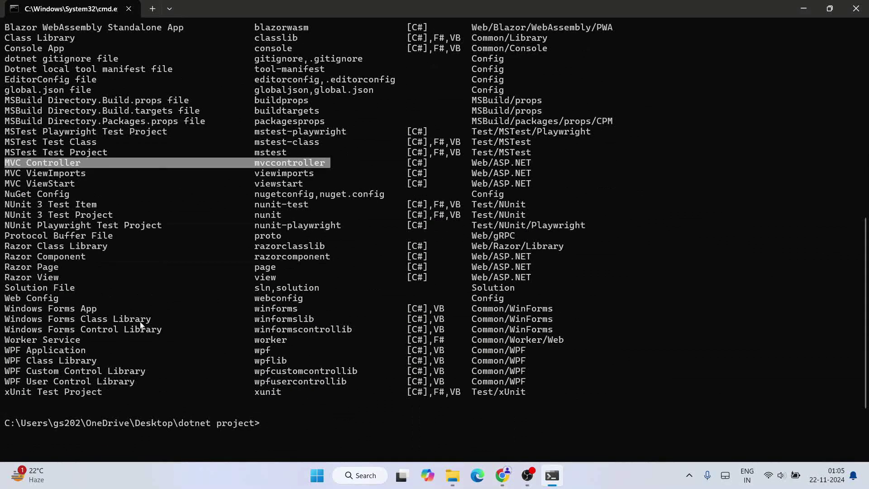
click(257, 300)
drag(256, 300, 323, 301)
key(ctrl+c)
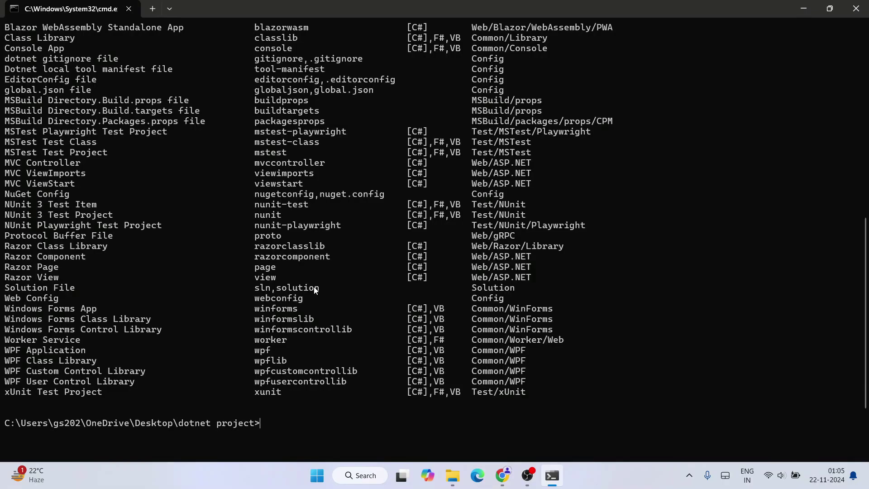
text(dotnet)
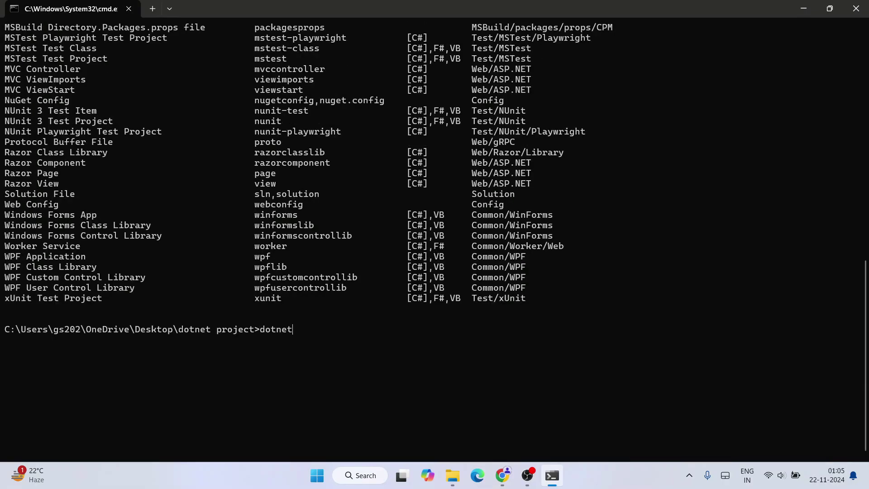
text( new)
Step: Point out the console and classlib short names in the template list
scroll(343, 282, up, 1)
scroll(323, 287, up, 2)
scroll(323, 286, down, 2)
scroll(321, 287, up, 5)
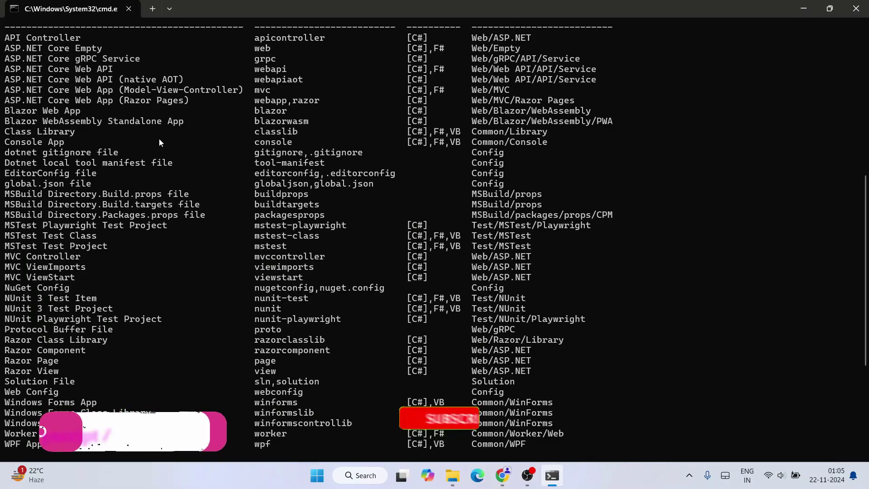
double_click(267, 143)
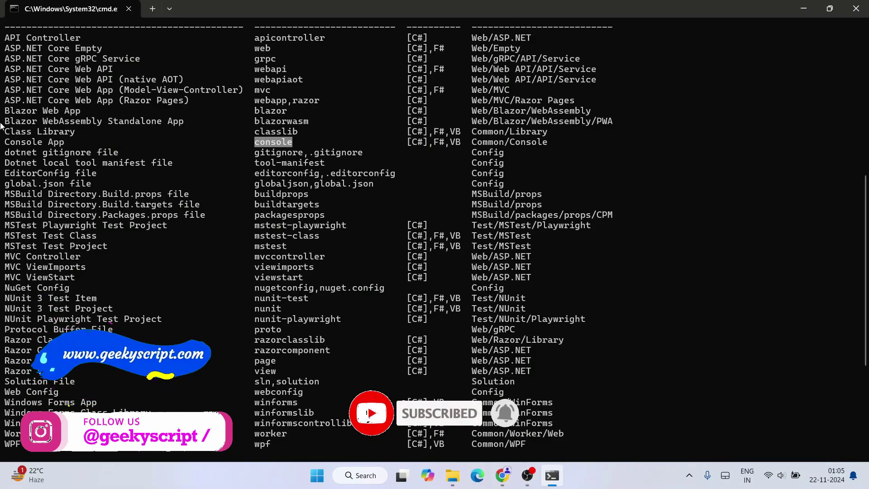
drag(4, 131, 98, 132)
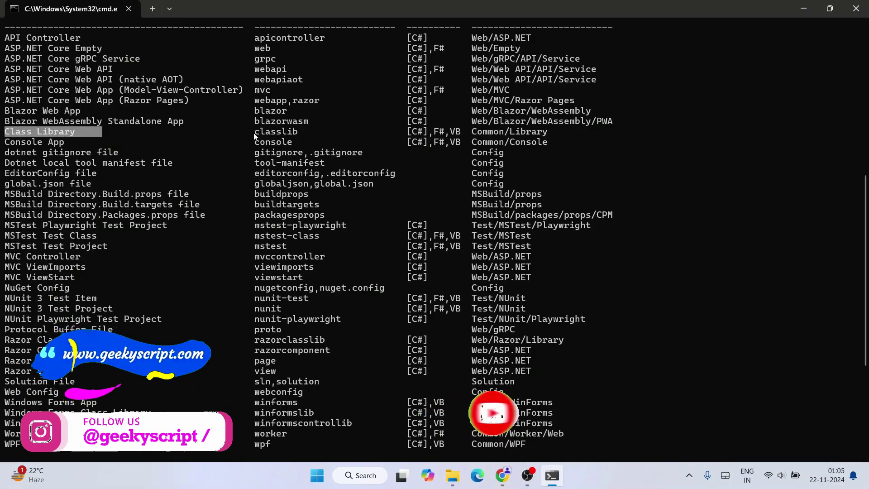
double_click(290, 131)
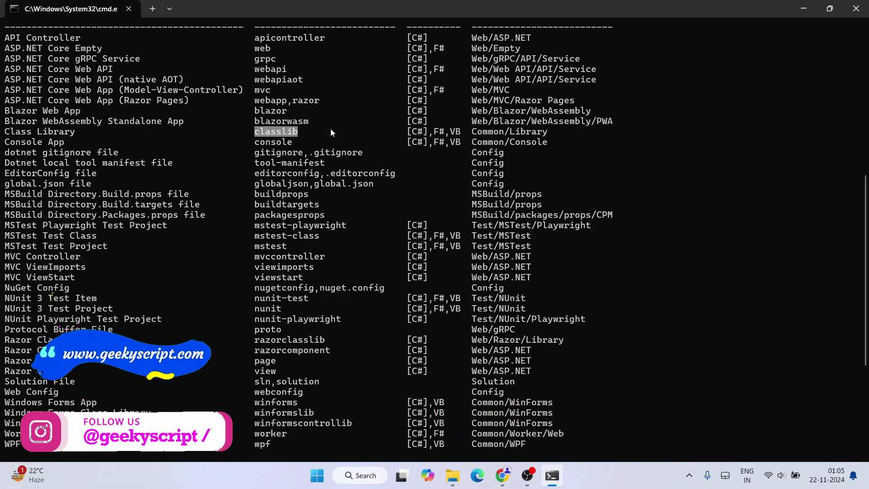
scroll(310, 129, down, 6)
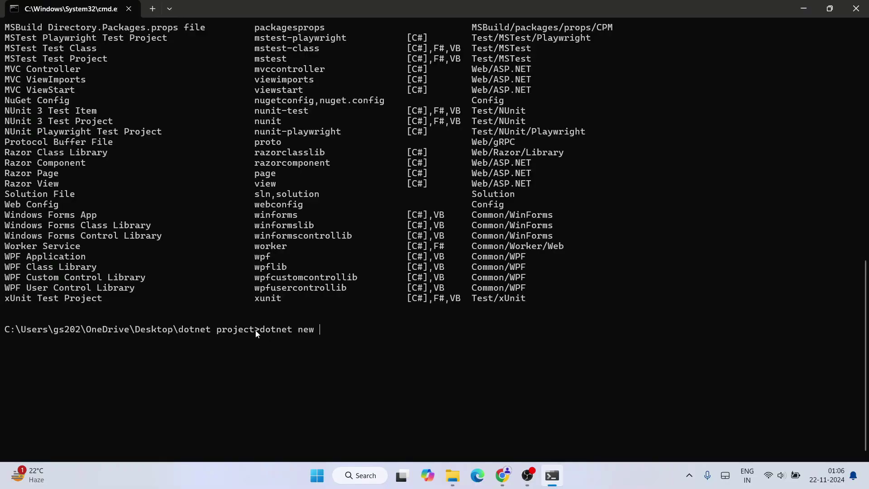
scroll(312, 329, up, 4)
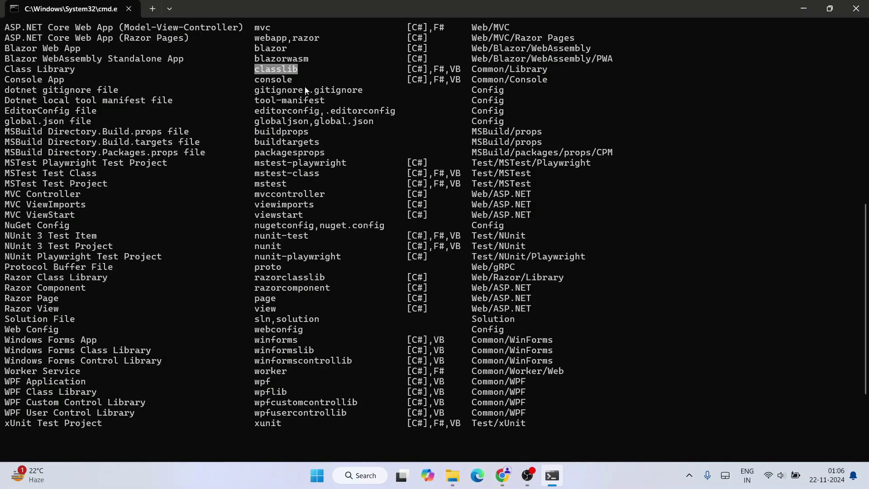
scroll(347, 306, down, 4)
Step: Complete the command as dotnet new console --name helloworld and run it
text(console)
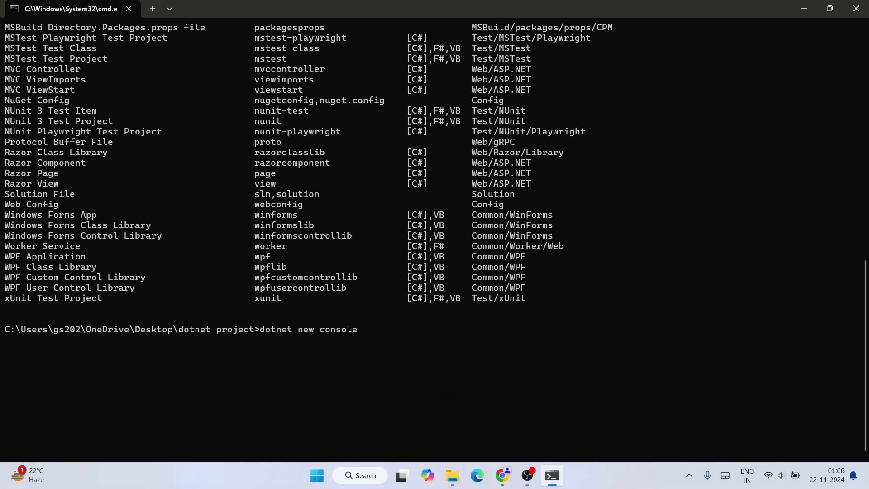
text( --name)
text(helloworld)
drag(401, 331, 458, 332)
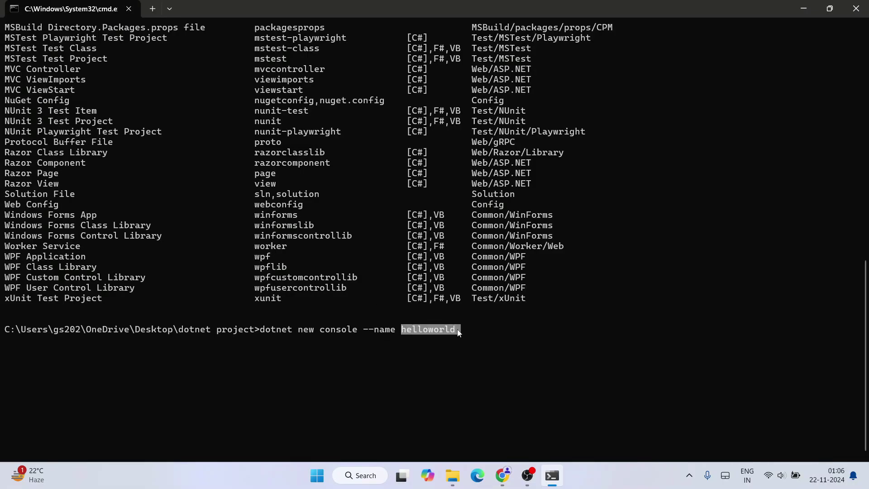
key(ctrl+c)
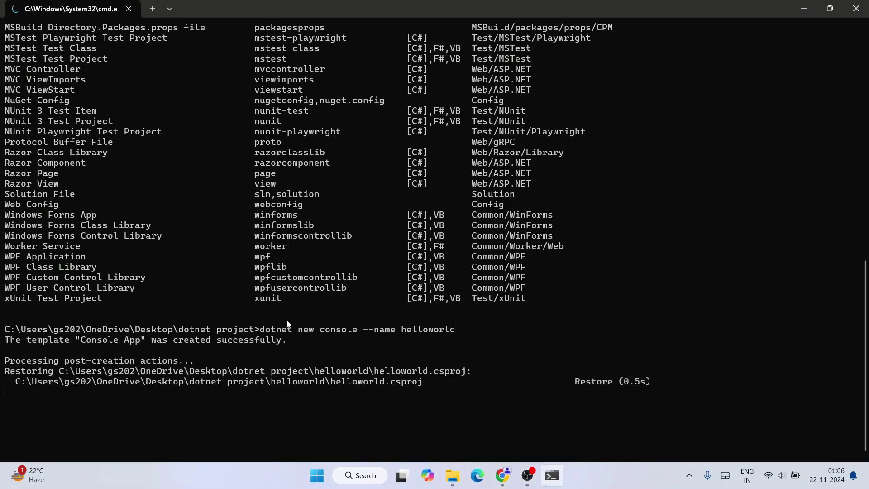
Step: Review the post-creation and restore output and copy the helloworld project file path
drag(15, 360, 158, 362)
key(ctrl+c)
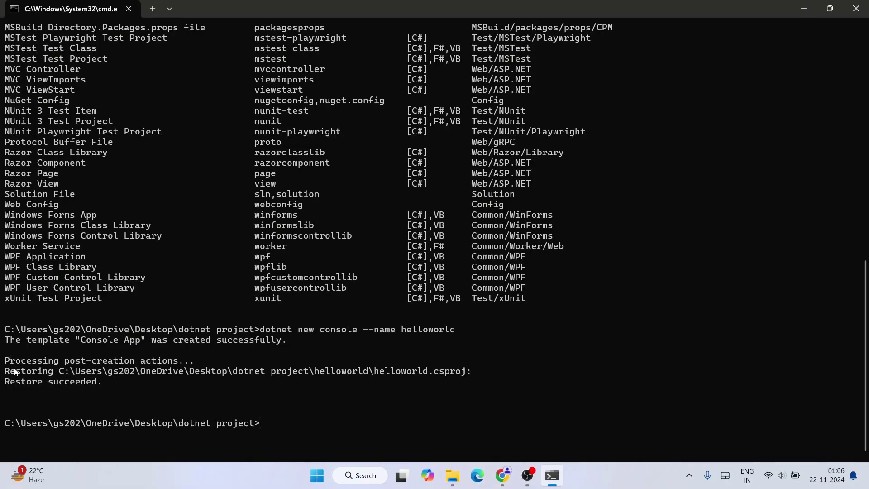
drag(5, 361, 168, 386)
key(ctrl+c)
drag(205, 375, 370, 375)
click(323, 374)
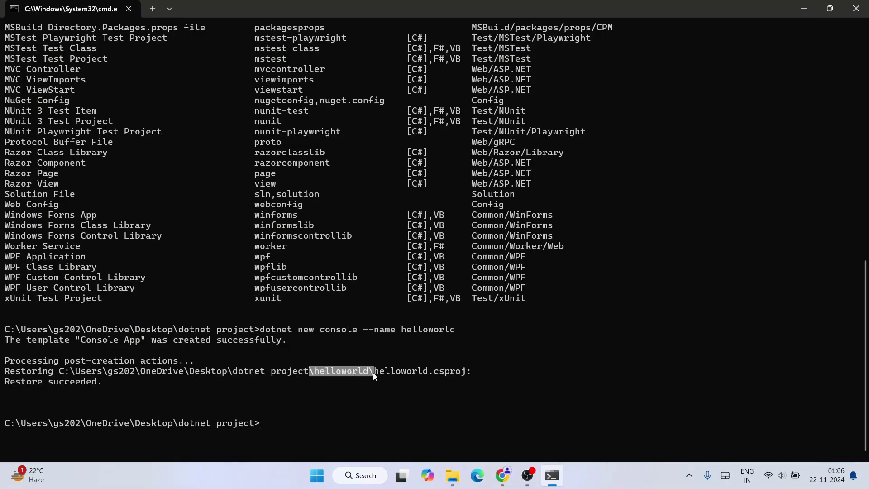
key(ctrl+c)
drag(372, 365, 471, 373)
key(ctrl+c)
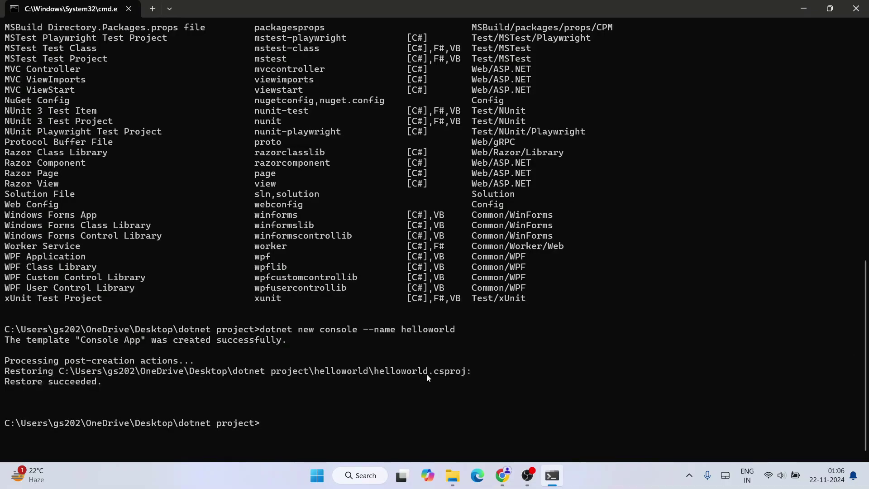
click(451, 476)
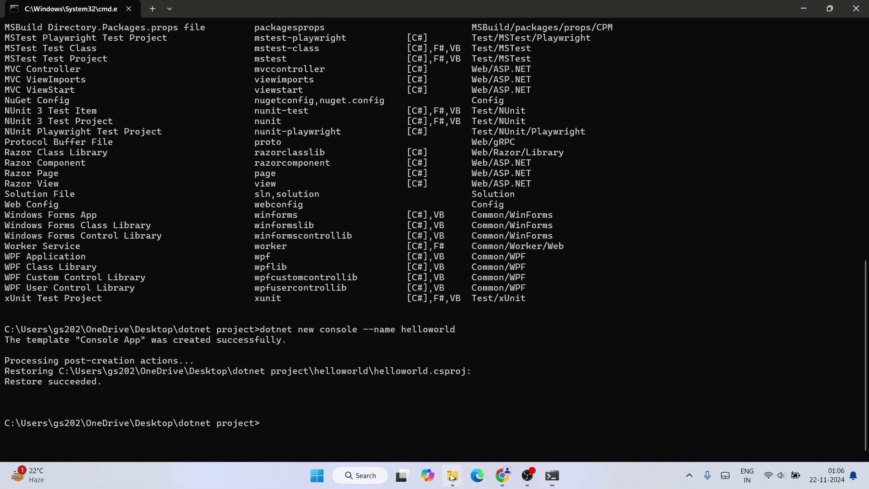
Step: Open the helloworld folder and inspect helloworld.csproj and Program.cs
click(514, 423)
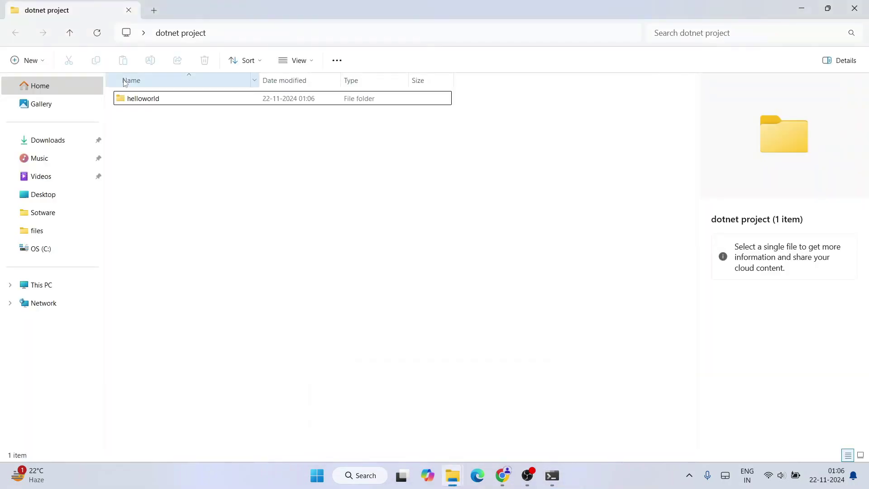
click(167, 99)
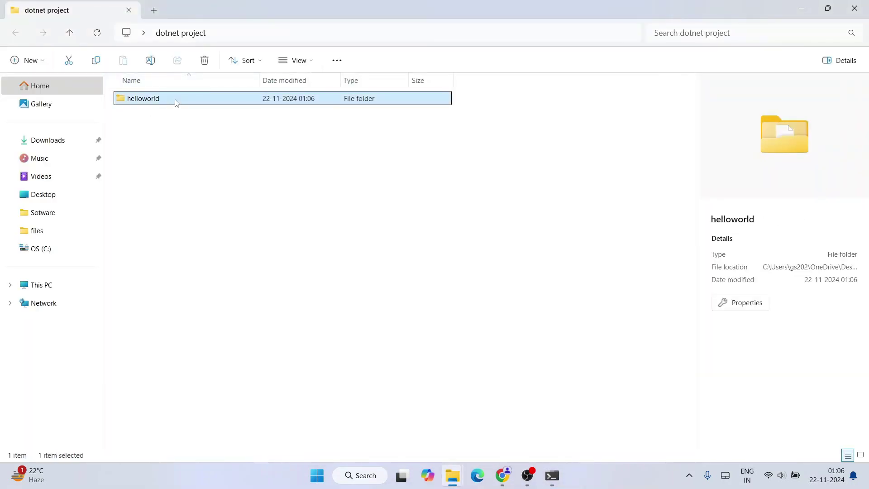
double_click(176, 100)
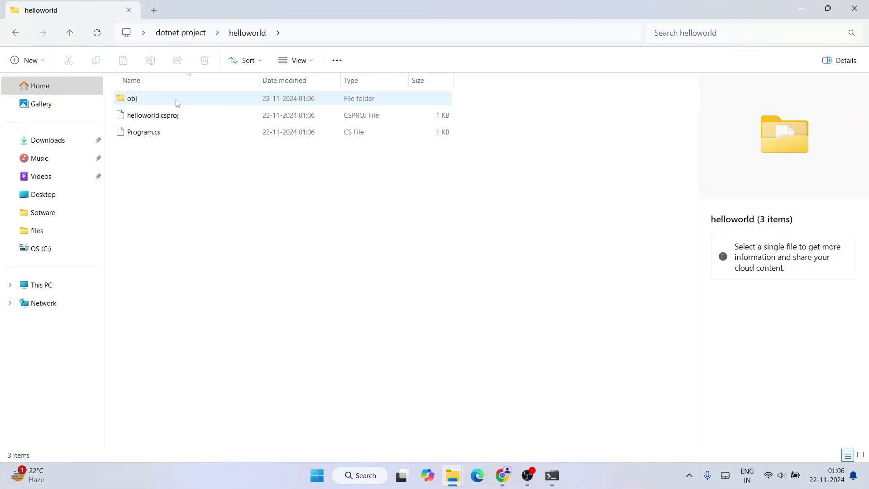
drag(162, 212, 226, 61)
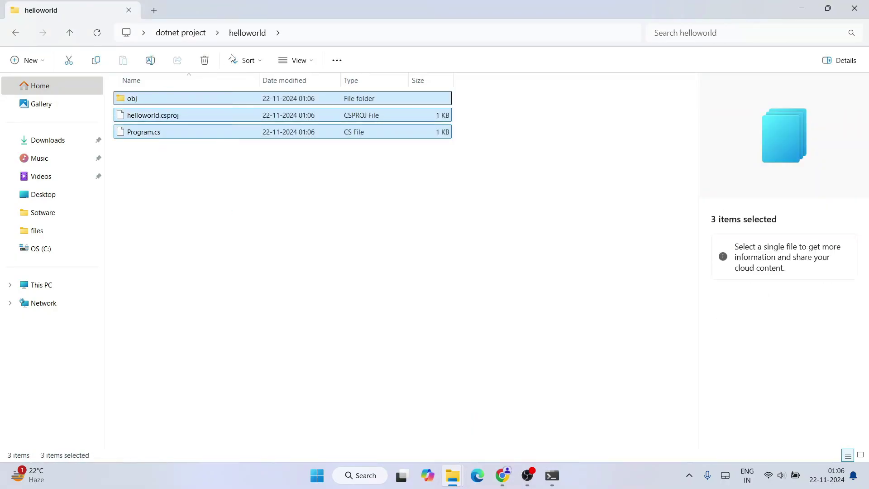
click(171, 203)
click(179, 120)
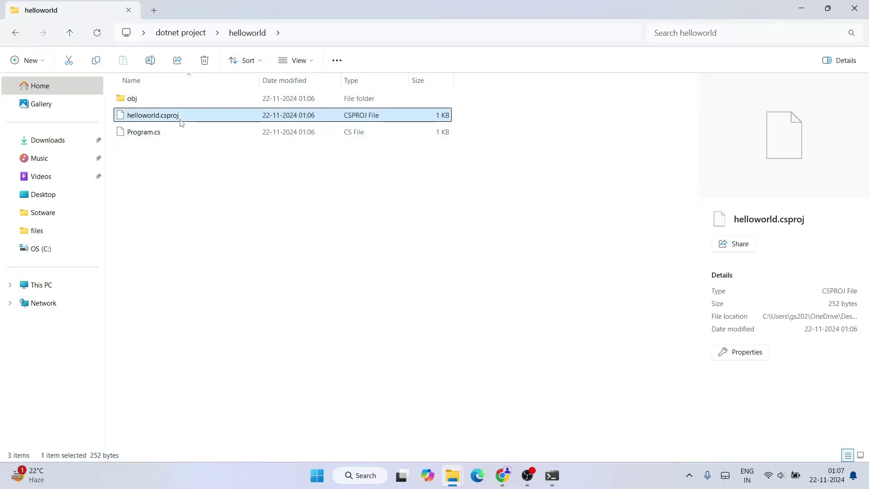
click(168, 137)
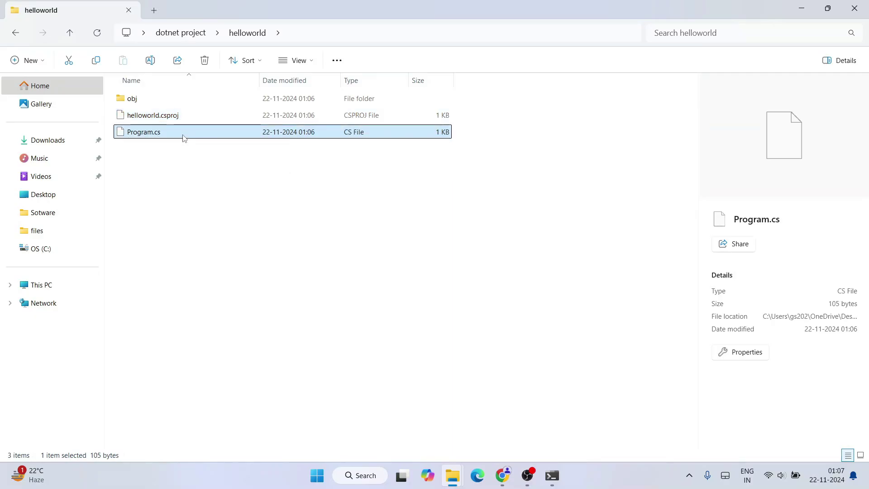
right_click(183, 138)
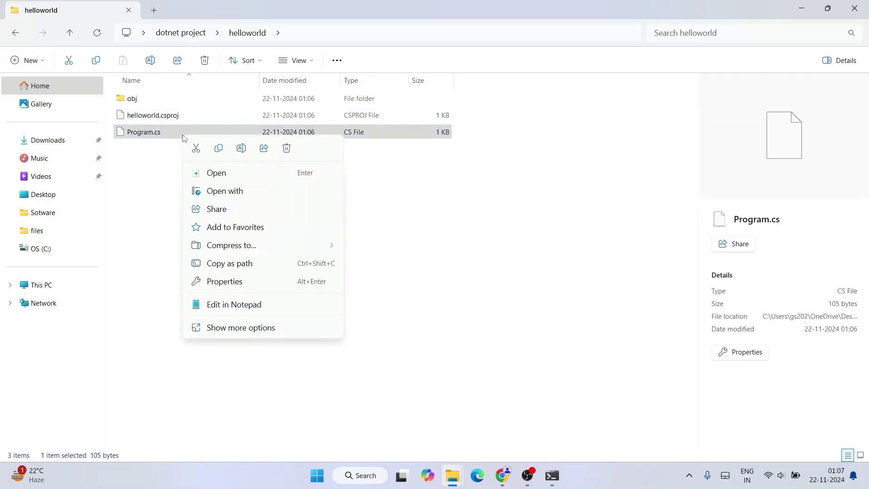
Step: View Program.cs in Notepad, highlighting its Console.WriteLine Hello, World! line, then return to Command Prompt
click(228, 305)
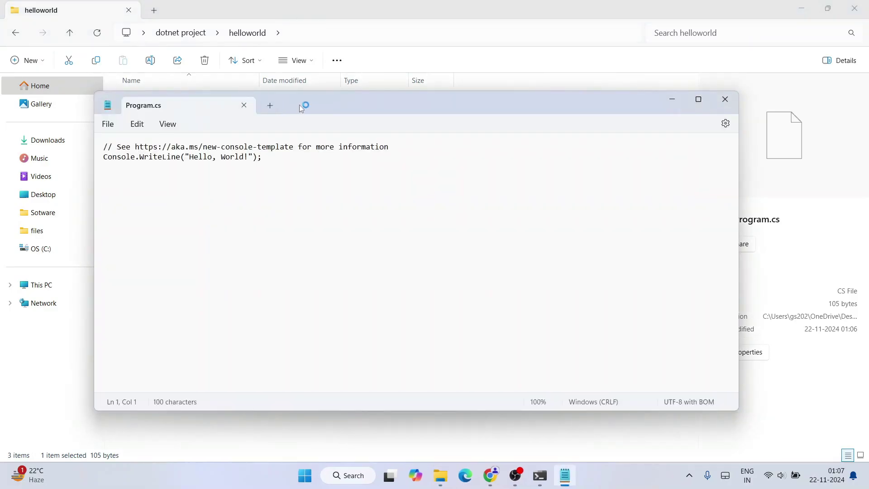
key(ctrl+a)
click(270, 159)
drag(224, 150, 411, 158)
click(414, 153)
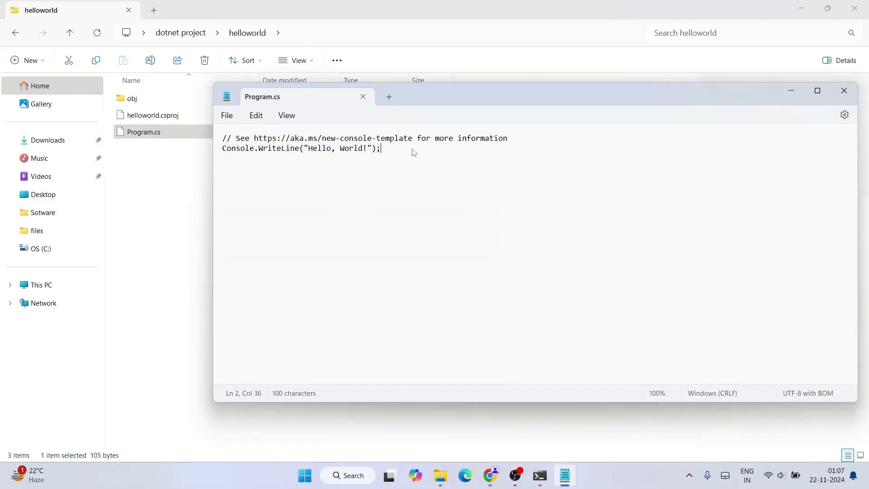
key(ctrl+a)
click(442, 200)
click(540, 478)
click(541, 479)
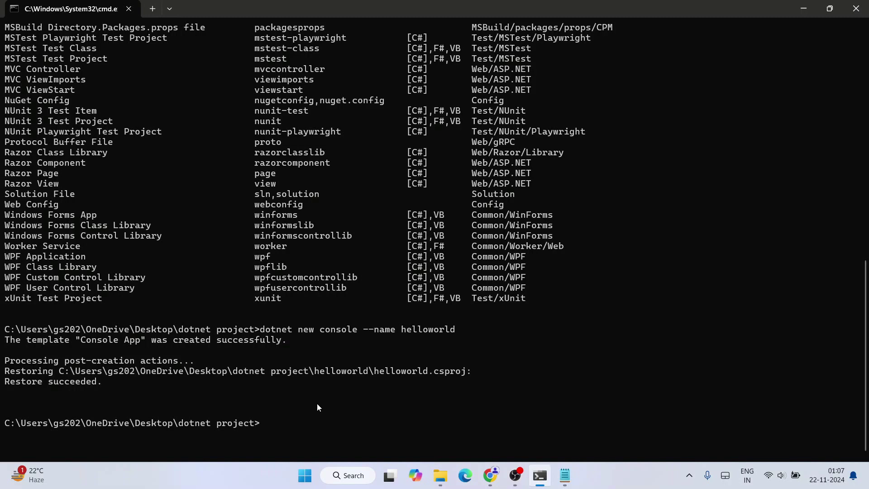
Step: Run dotnet build helloworld.csproj after checking the project file's exact name in Explorer
text(dotnet build)
mouse_move(440, 475)
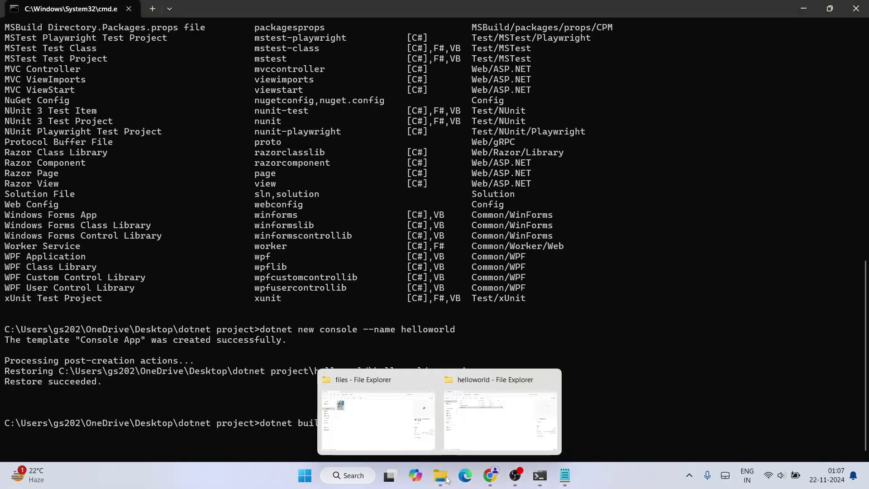
click(480, 423)
click(135, 116)
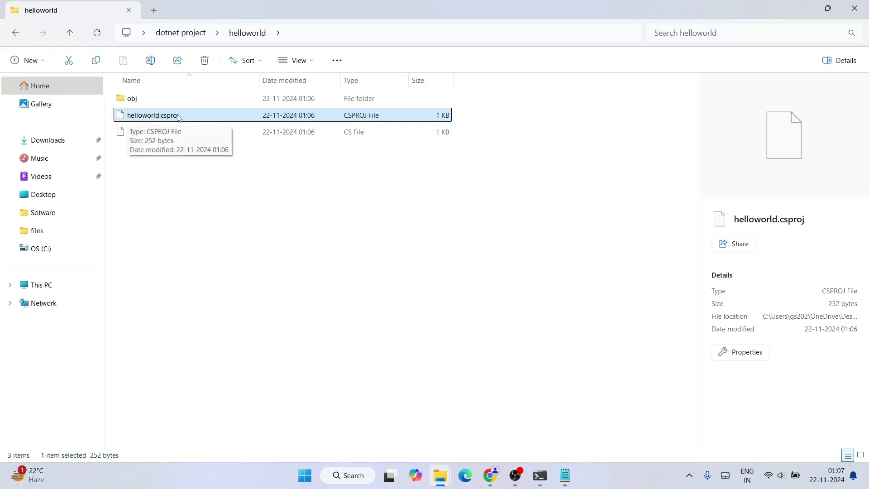
click(800, 9)
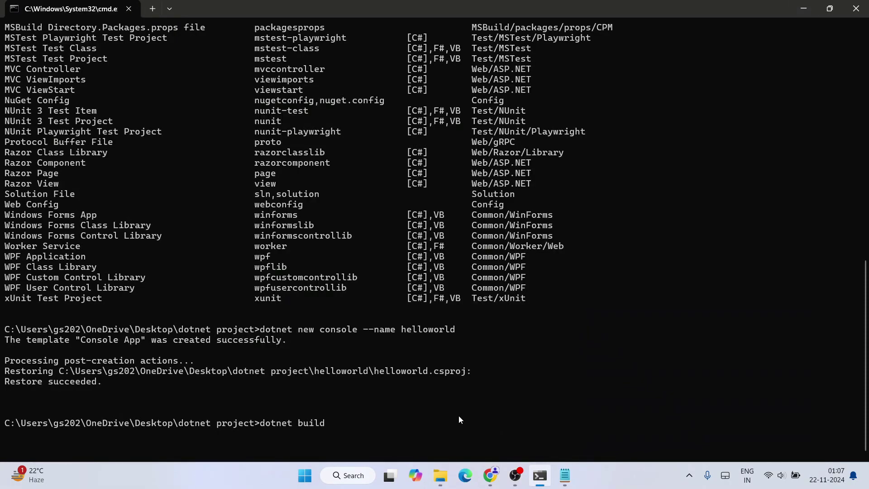
text(helloworld.csproj)
key(Return)
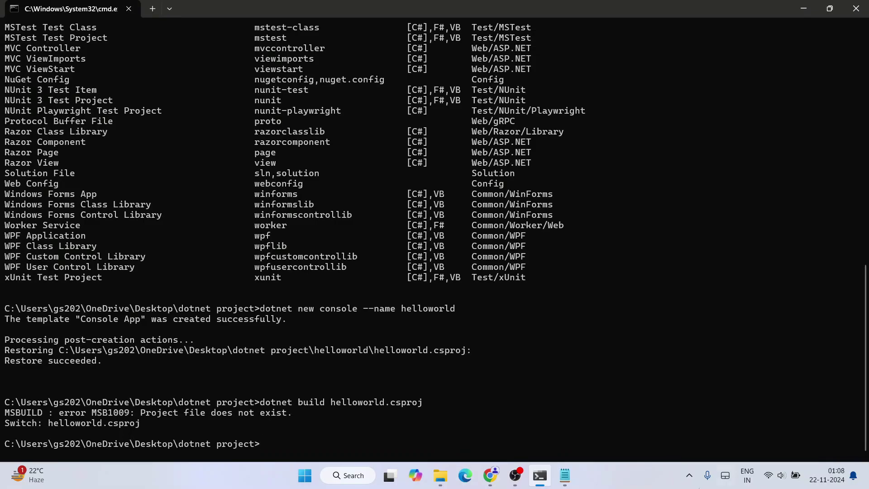
Step: Highlight the MSB1009 project-file-not-found error and restore the terminal from full screen
drag(69, 415, 284, 419)
key(ctrl+c)
drag(167, 445, 298, 445)
key(ctrl+c)
drag(370, 9, 535, 75)
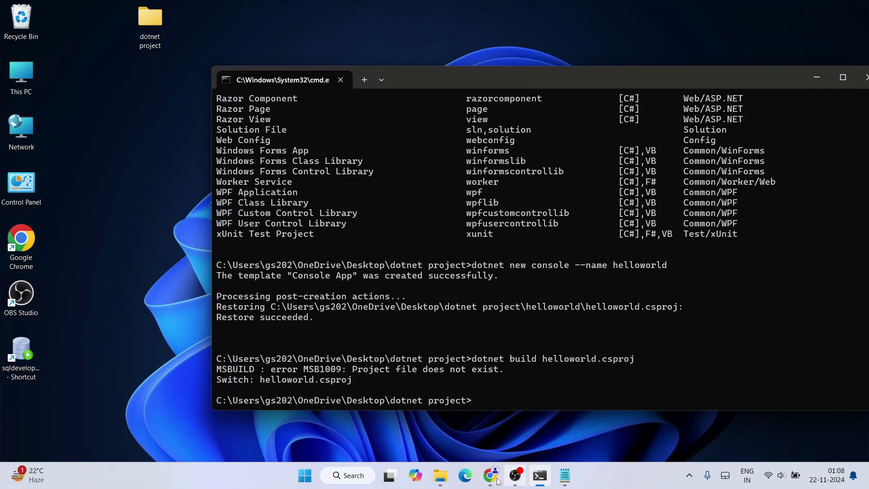
Step: Change into the helloworld project folder with cd helloworld
mouse_move(440, 481)
click(489, 434)
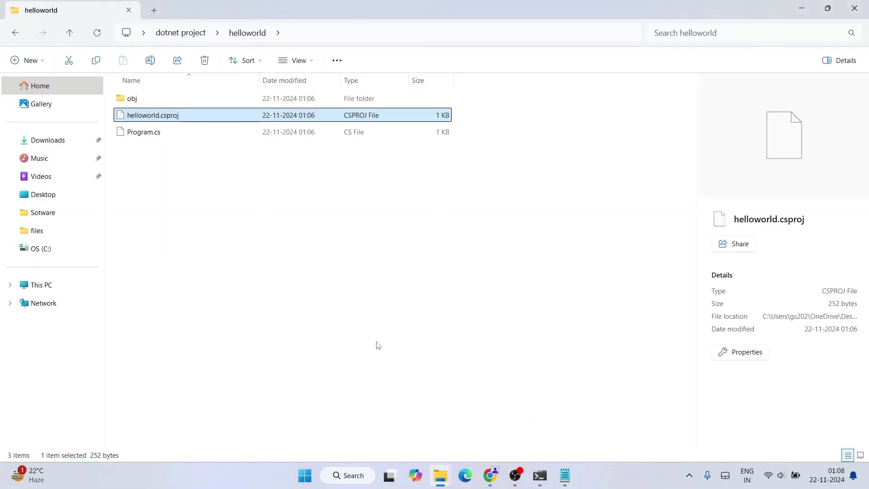
click(539, 475)
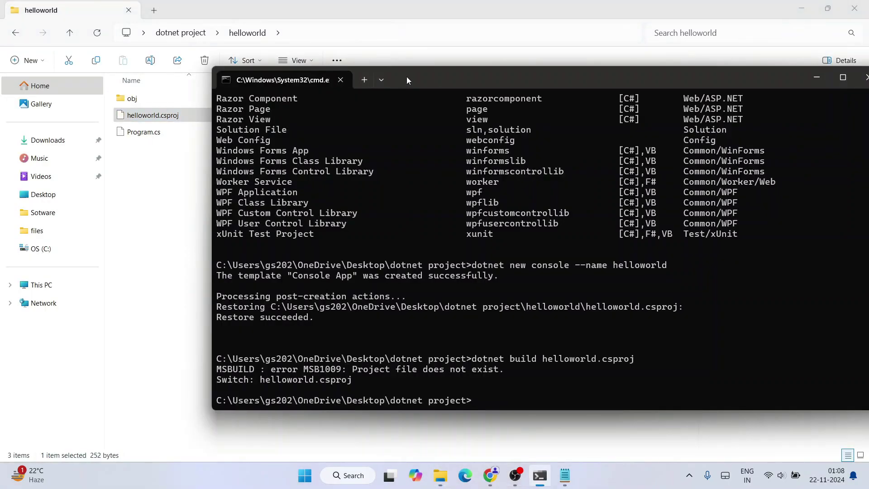
drag(406, 80, 452, 79)
drag(432, 400, 547, 401)
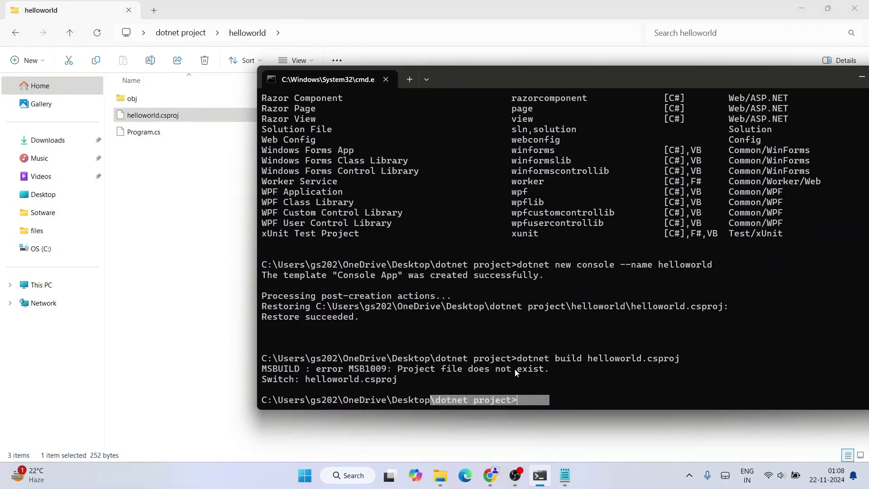
click(545, 367)
text(cd)
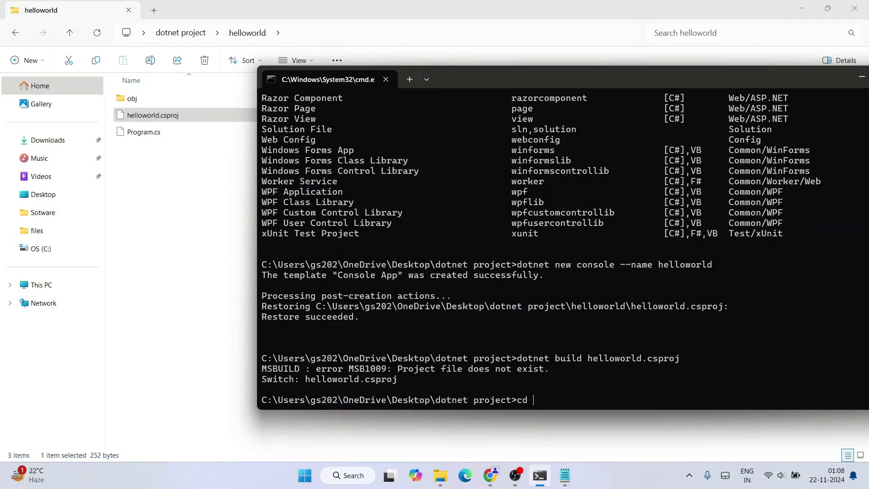
text( helloworld)
key(Return)
Step: Rerun dotnet build helloworld.csproj from history until it succeeds, then open the bin folder
drag(495, 400, 615, 401)
click(504, 405)
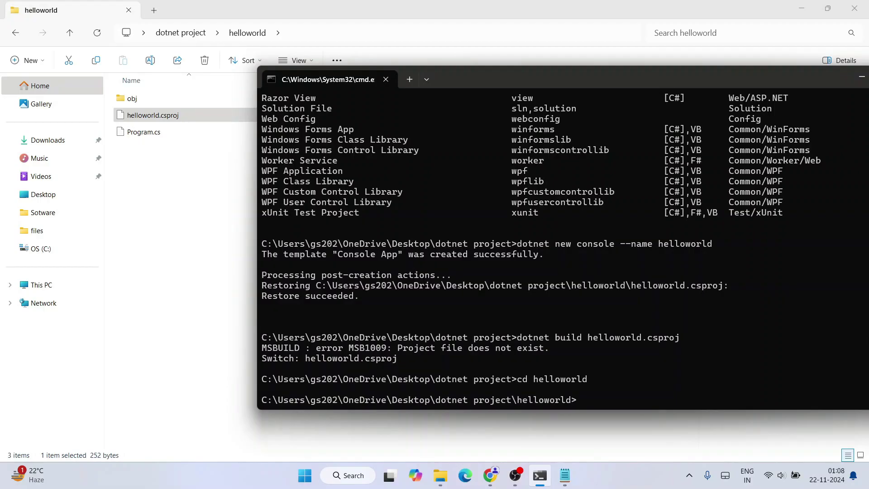
key(Up)
key(Up)
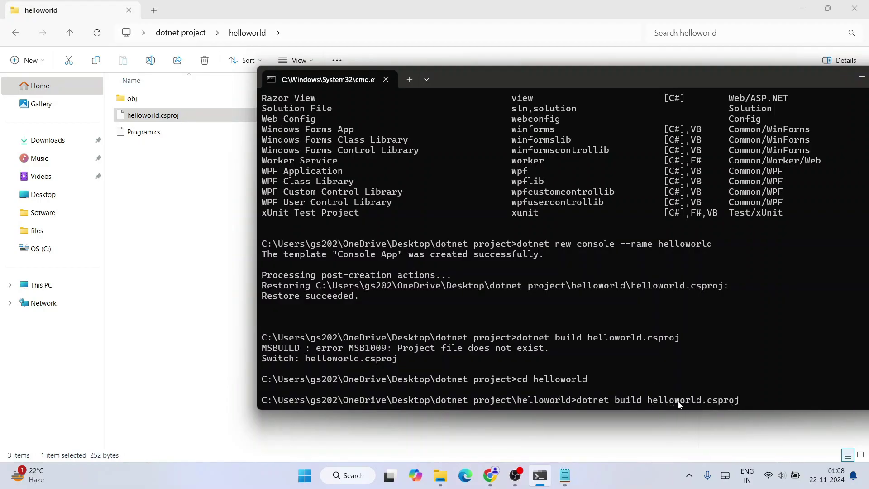
key(Return)
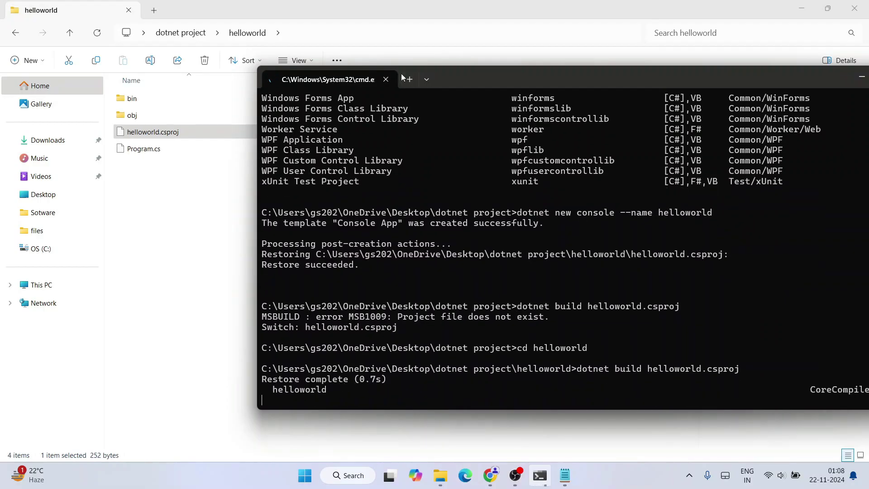
drag(457, 79, 378, 58)
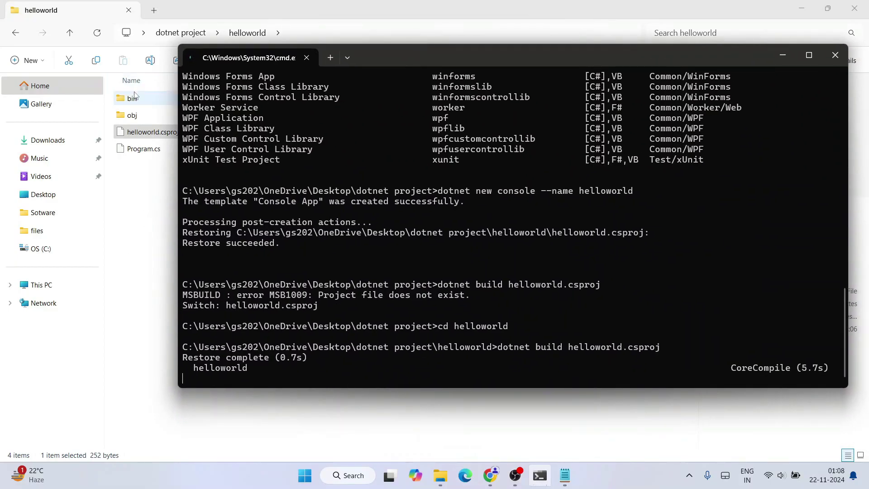
drag(209, 346, 378, 379)
click(362, 353)
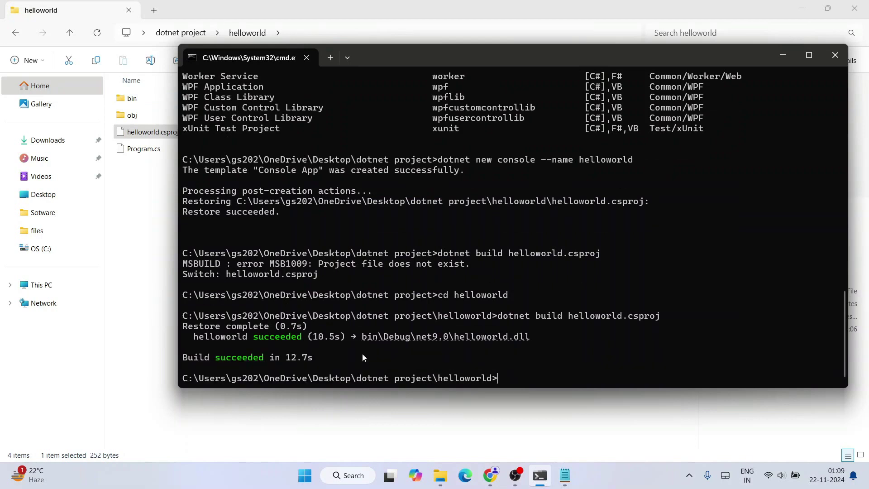
click(139, 101)
double_click(139, 100)
Step: Open bin\Debug\net9.0 and select helloworld.exe to check its details
double_click(156, 99)
double_click(155, 97)
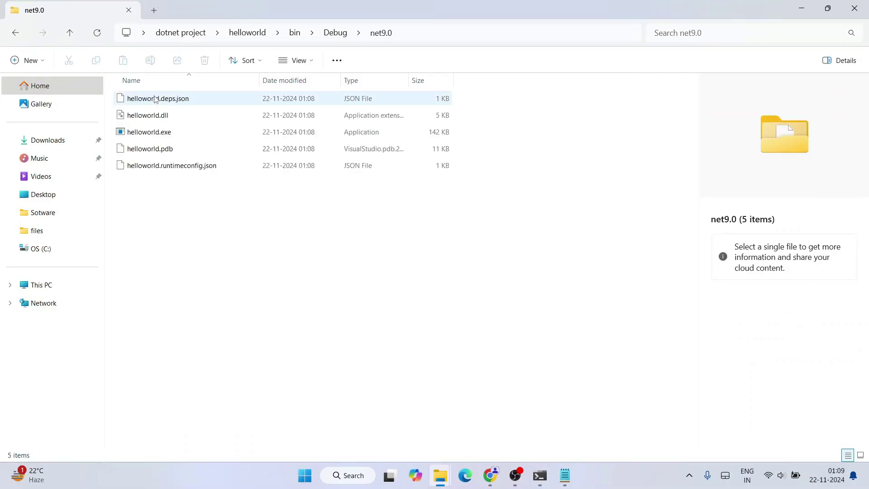
click(201, 136)
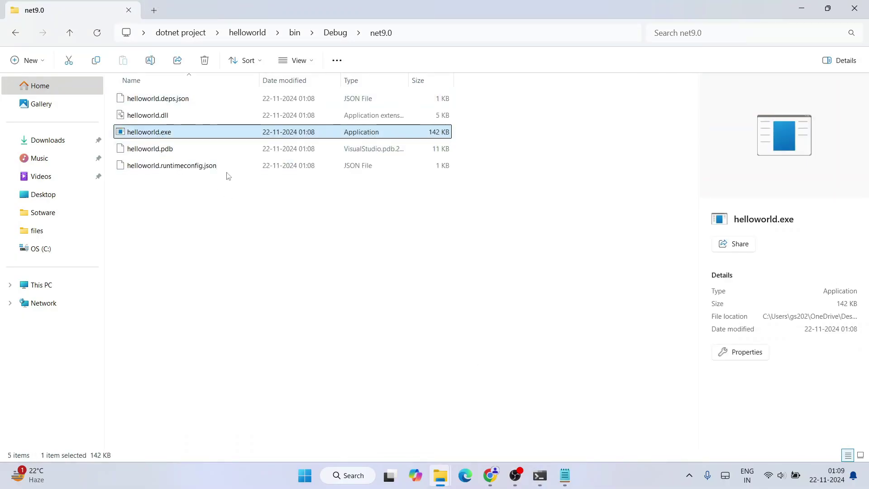
click(539, 476)
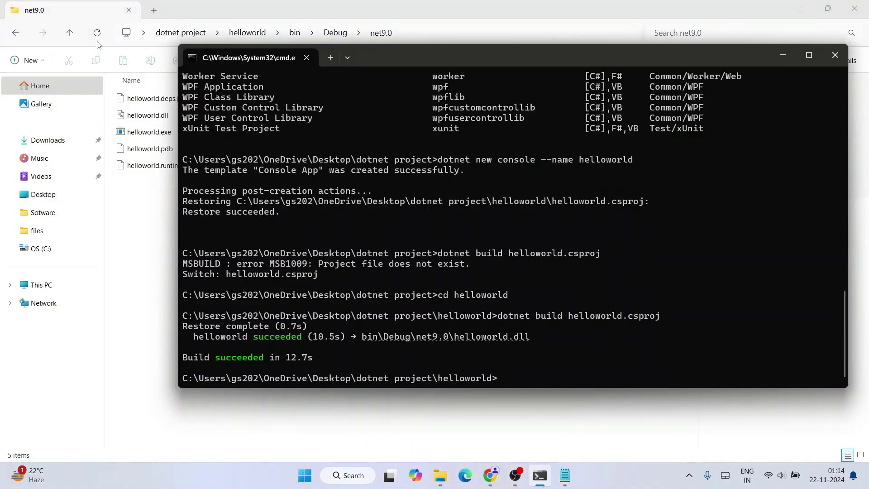
Step: Change into bin\Debug\net9.0 by pasting the built dll path after cd and removing helloworld.dll
drag(417, 55, 422, 90)
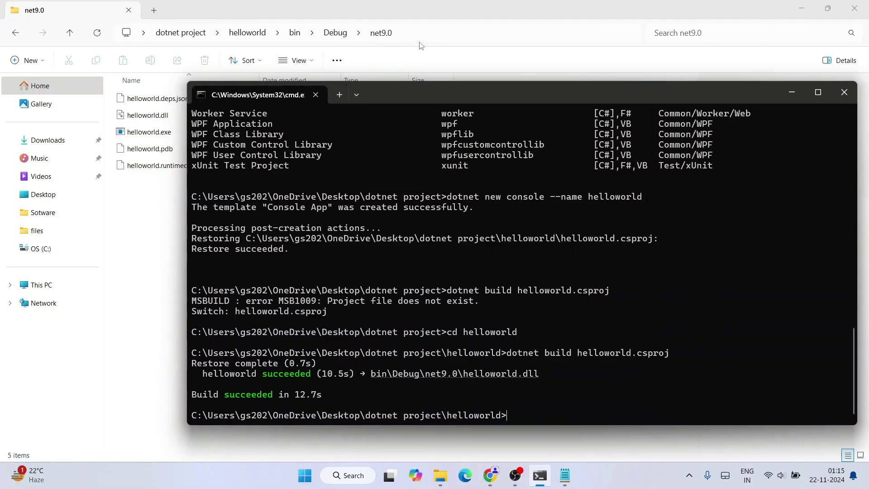
drag(488, 91, 463, 66)
text(cd)
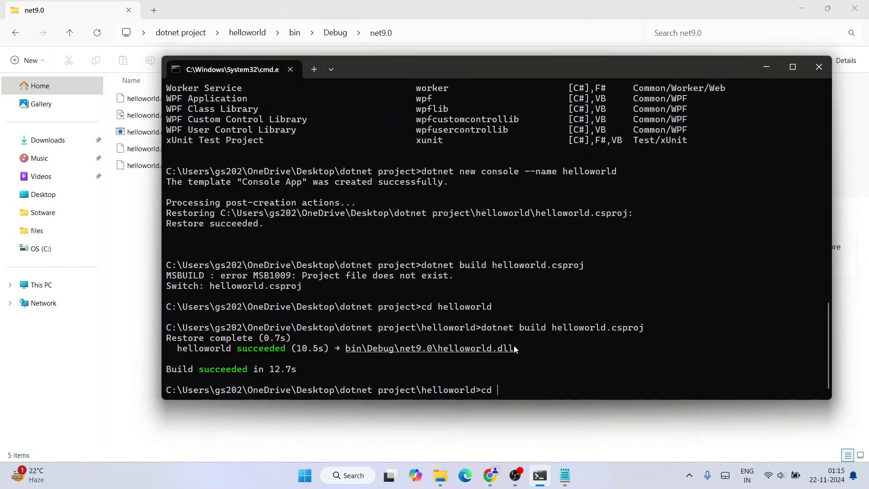
drag(516, 346, 345, 349)
right_click(351, 353)
right_click(504, 388)
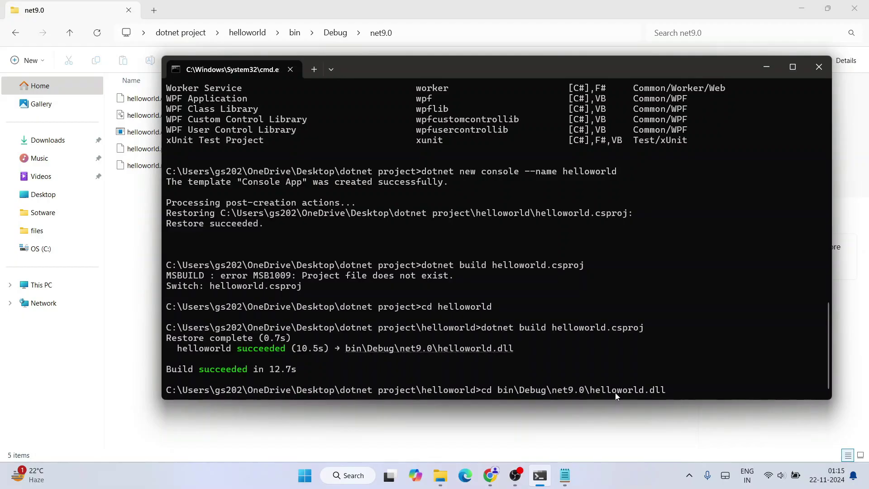
drag(690, 393, 600, 394)
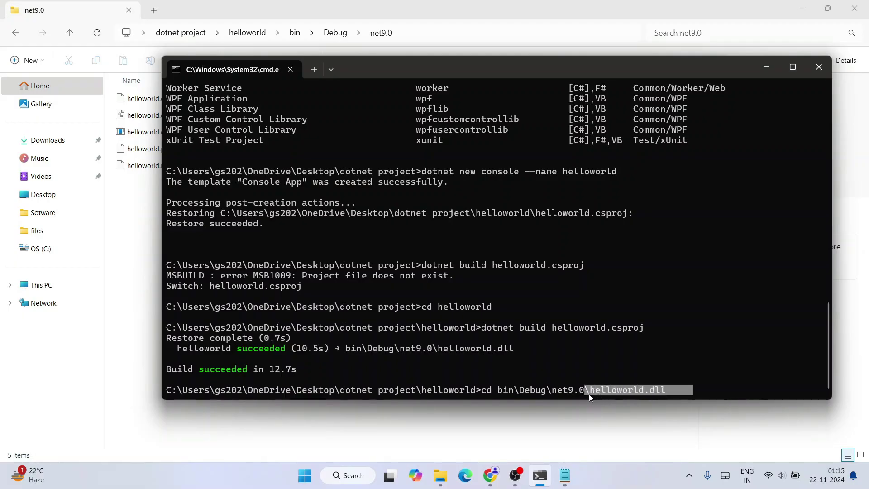
key(BackSpace)
key(BackSpace)
key(BackSpace)
key(BackSpace)
key(BackSpace)
key(BackSpace)
key(BackSpace)
key(BackSpace)
key(BackSpace)
key(BackSpace)
key(BackSpace)
key(BackSpace)
key(BackSpace)
key(BackSpace)
key(BackSpace)
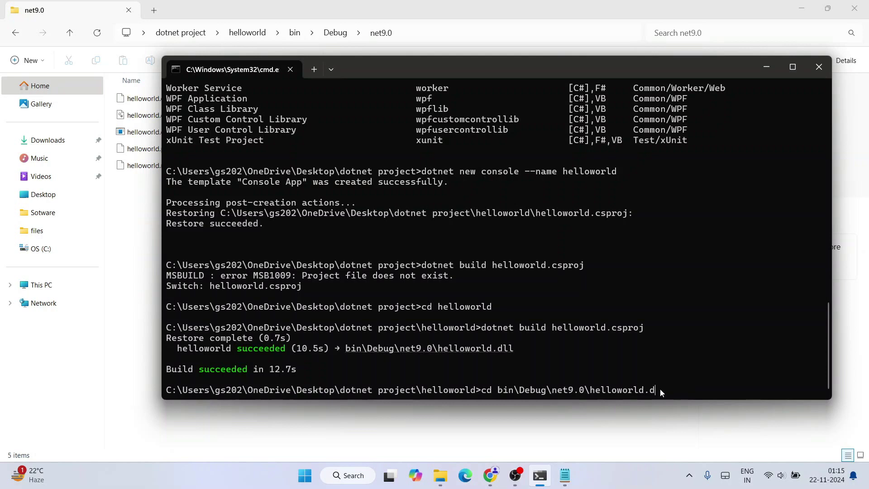
key(Return)
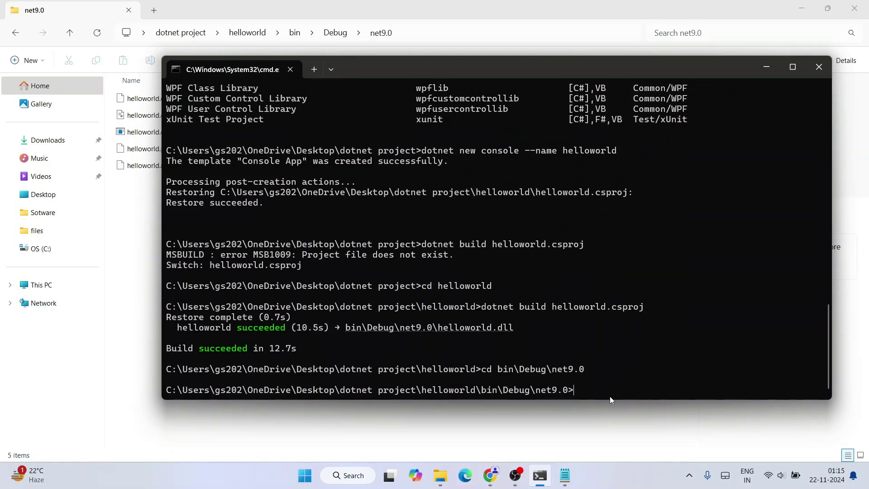
drag(486, 392, 629, 383)
click(629, 383)
Step: Run helloworld.exe and highlight its Hello, World! output
drag(399, 68, 430, 96)
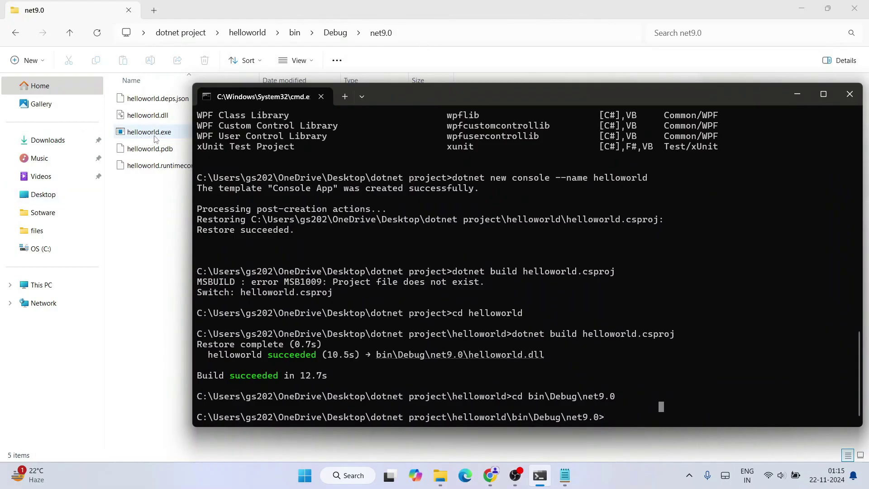
text(helloworld.ex)
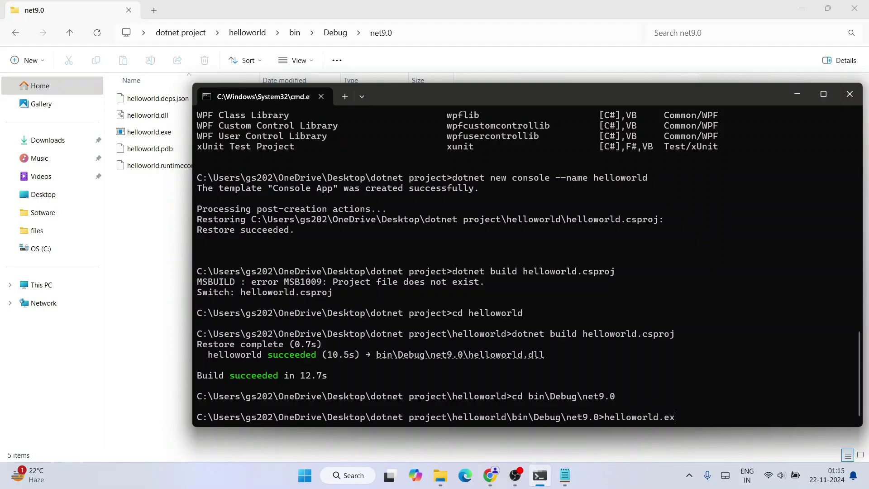
text(e)
key(Return)
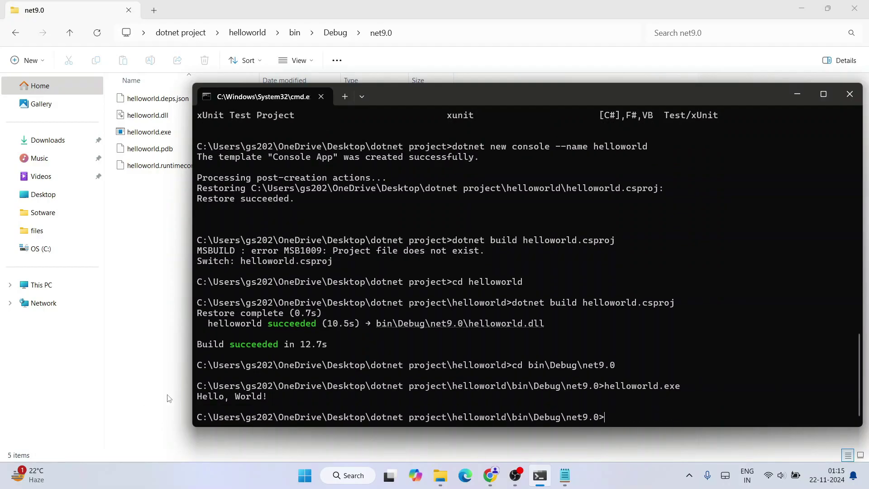
drag(286, 393, 133, 397)
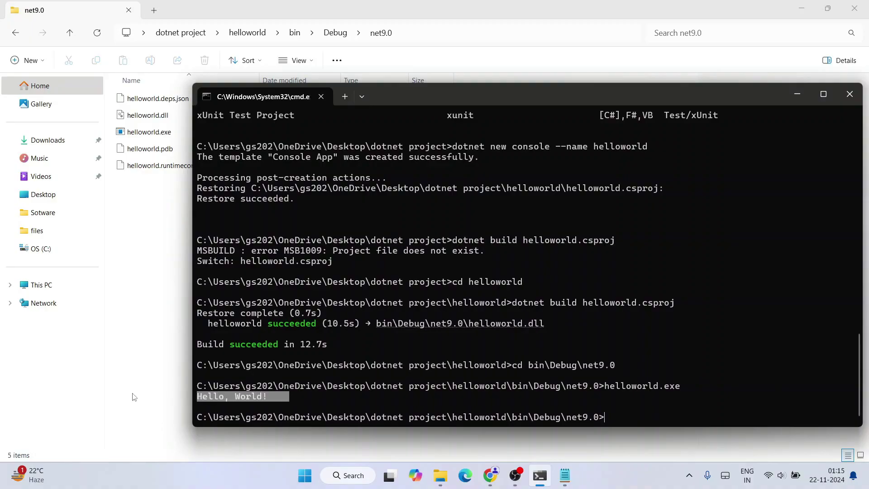
click(564, 476)
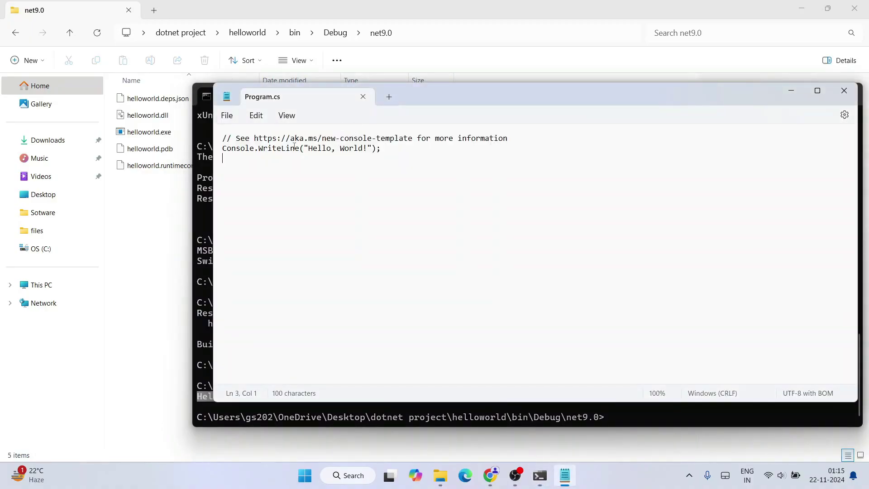
drag(294, 147, 496, 155)
click(336, 148)
drag(251, 149, 454, 155)
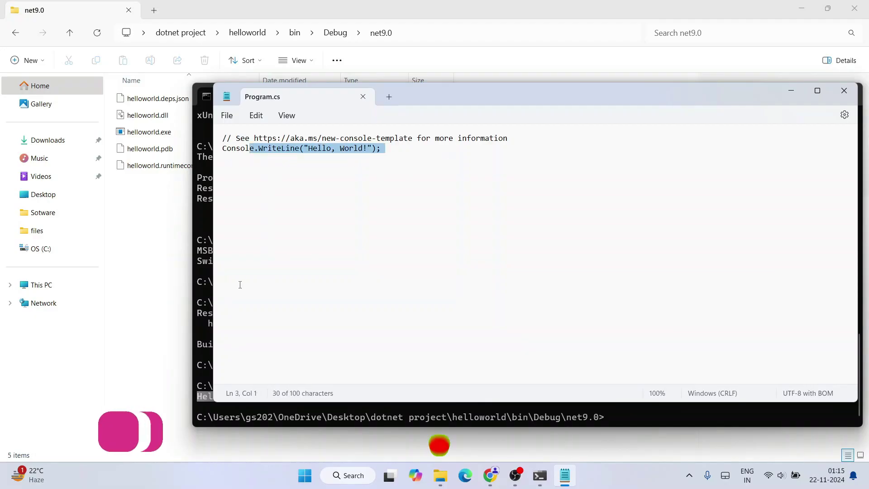
click(205, 290)
drag(274, 397, 197, 397)
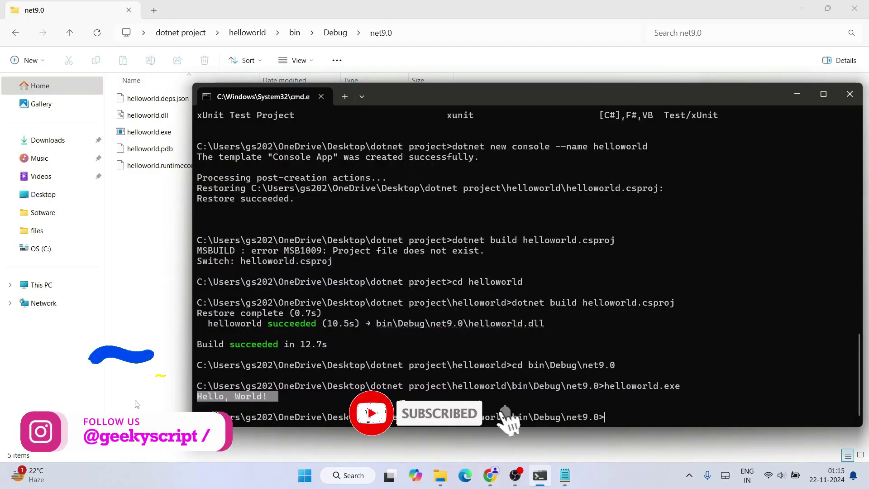
key(ctrl+c)
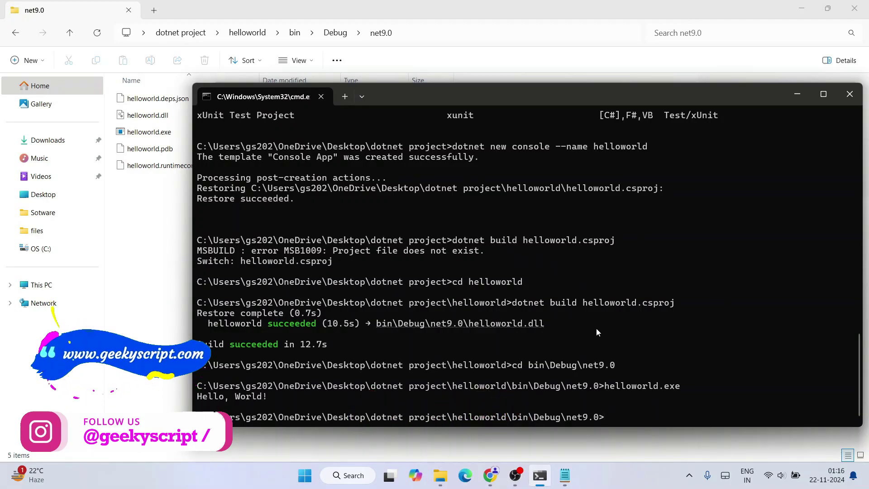
click(492, 475)
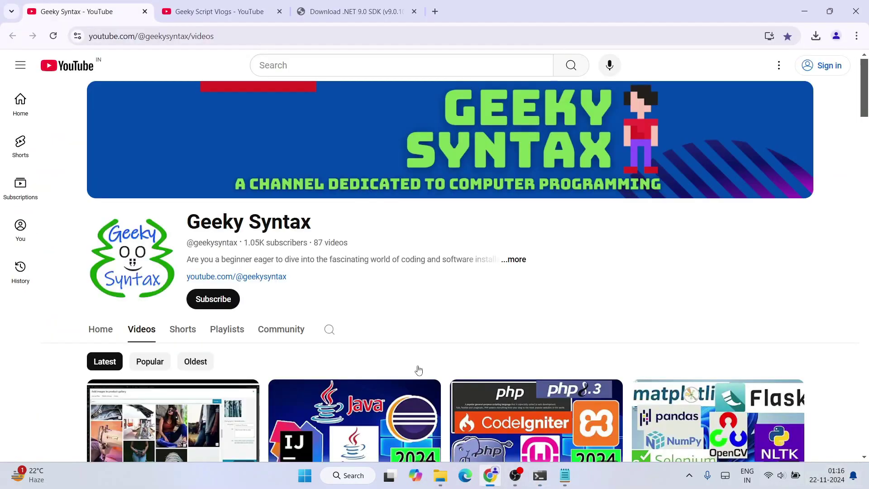
drag(202, 221, 414, 230)
click(392, 235)
scroll(392, 235, down, 5)
click(225, 15)
drag(223, 223, 491, 252)
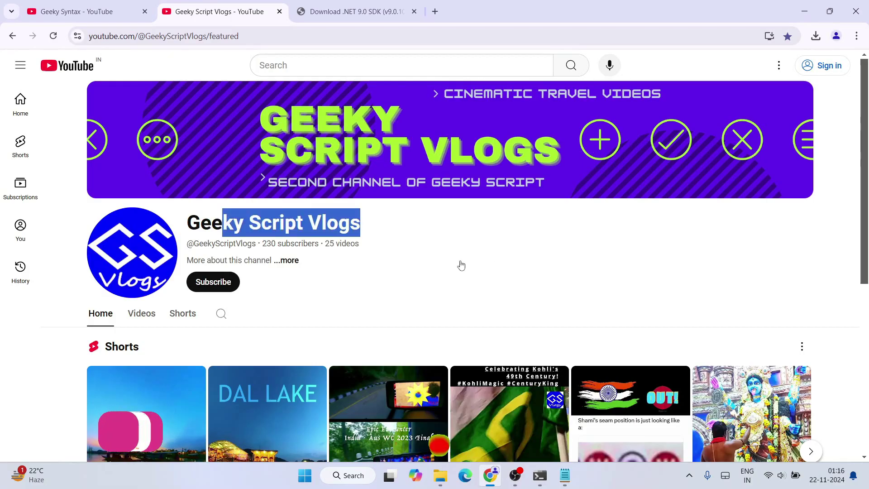
click(286, 261)
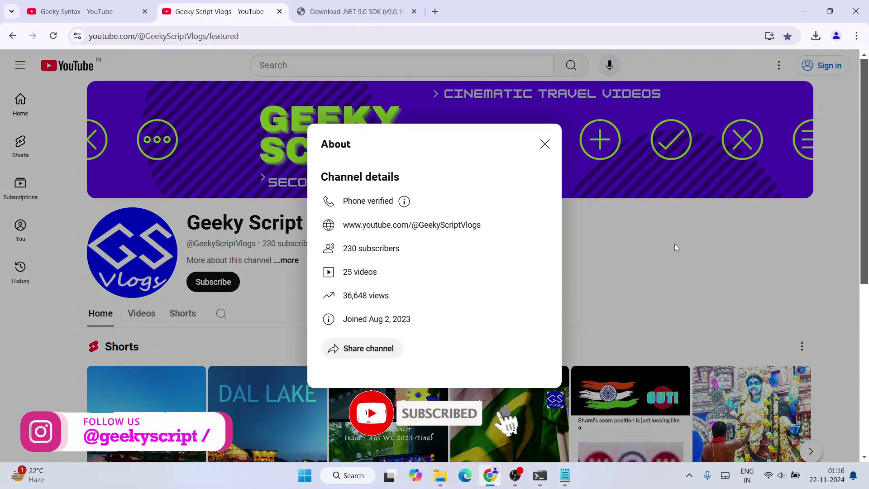
click(674, 244)
click(804, 13)
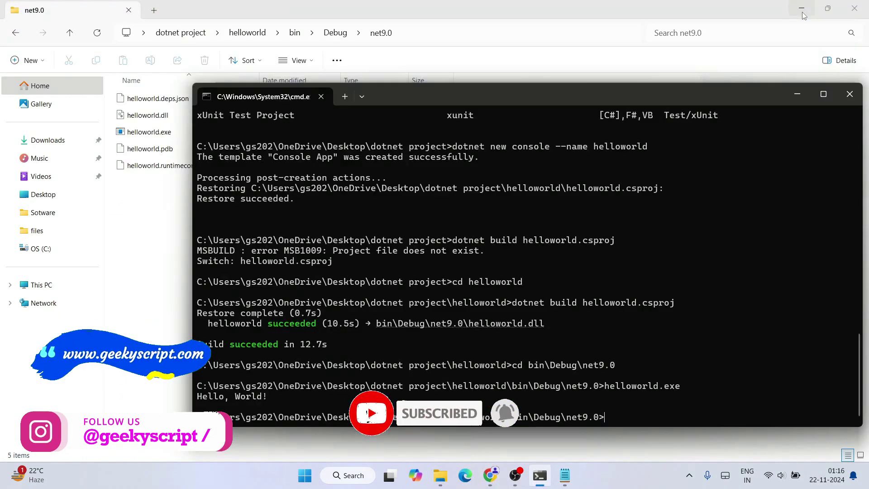